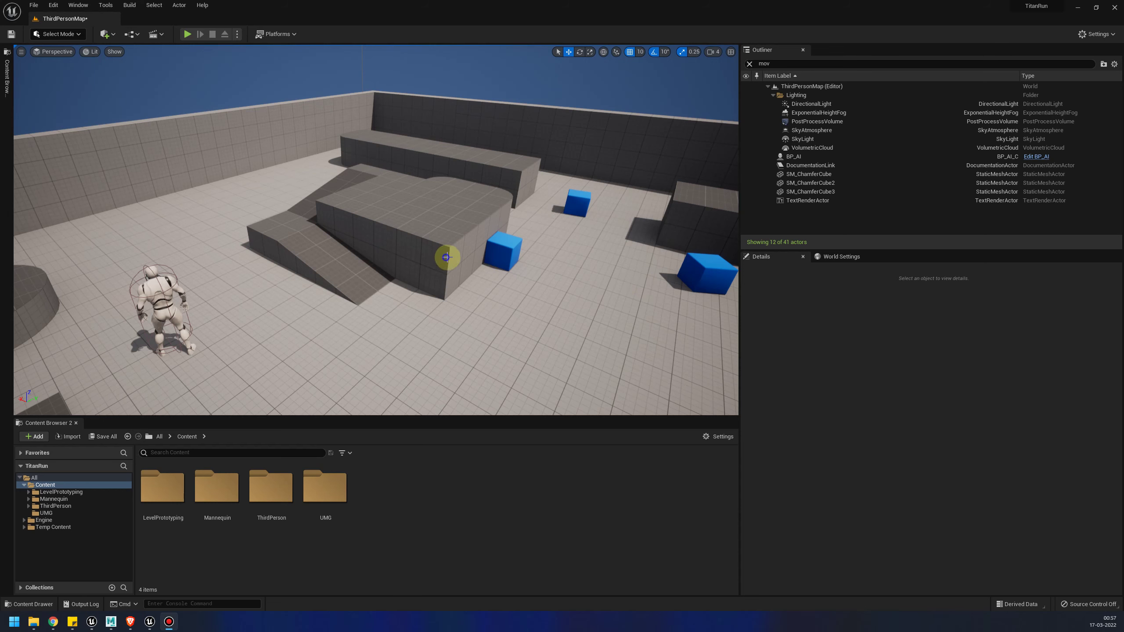
- Add a folder named Blueprints under Content and open it
mouse_move(446, 251)
mouse_down()
mouse_move(469, 283)
mouse_move(469, 230)
mouse_up()
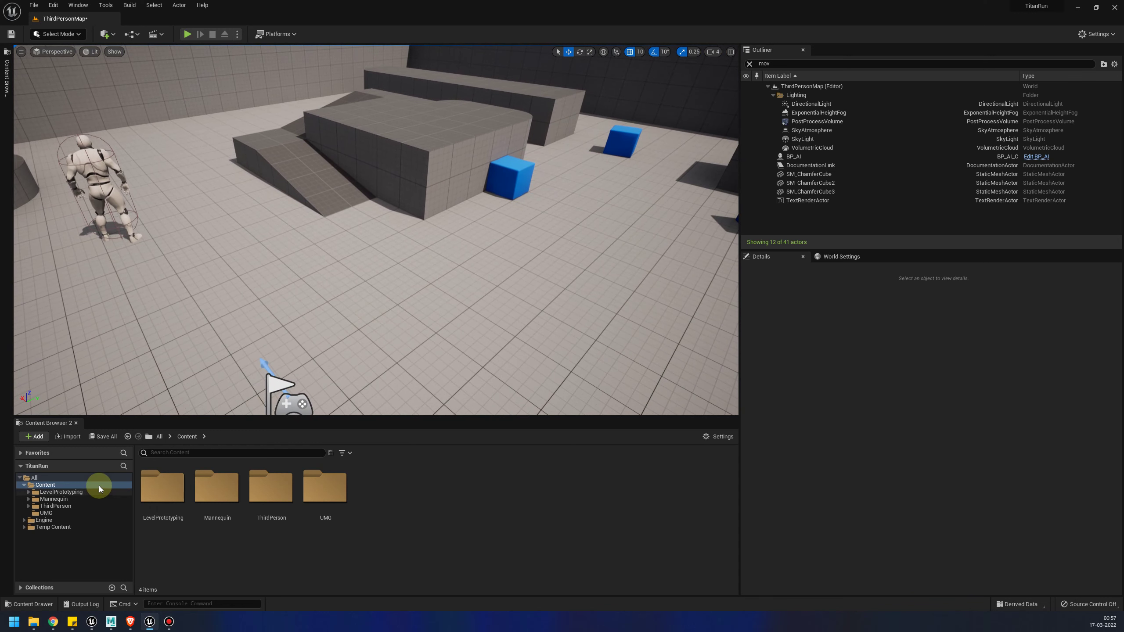
click(35, 485)
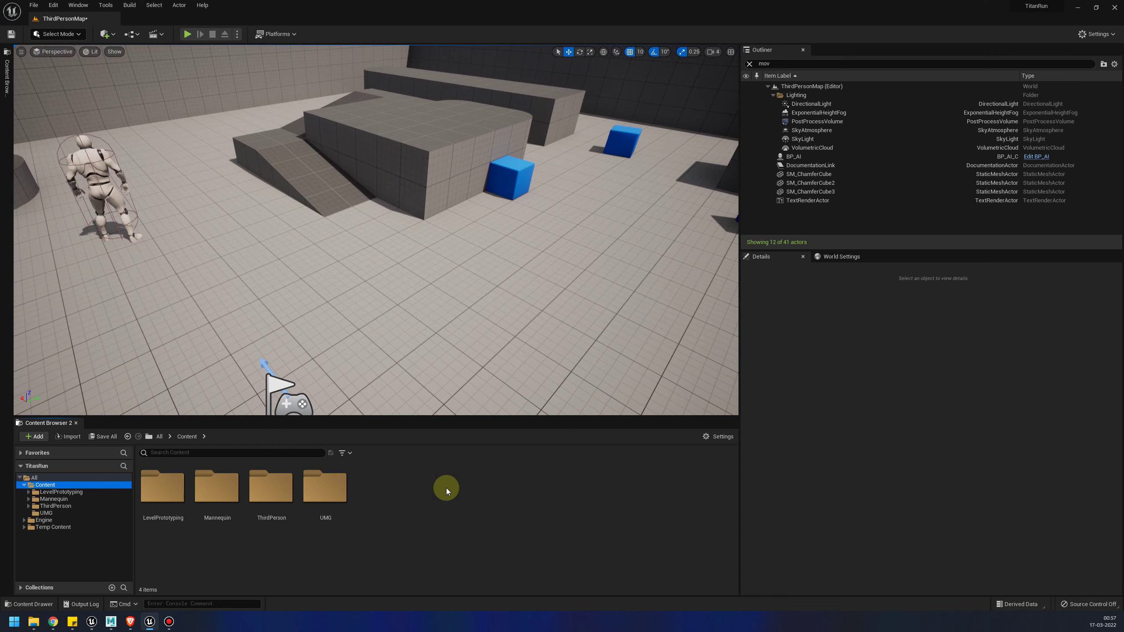
right_click(393, 496)
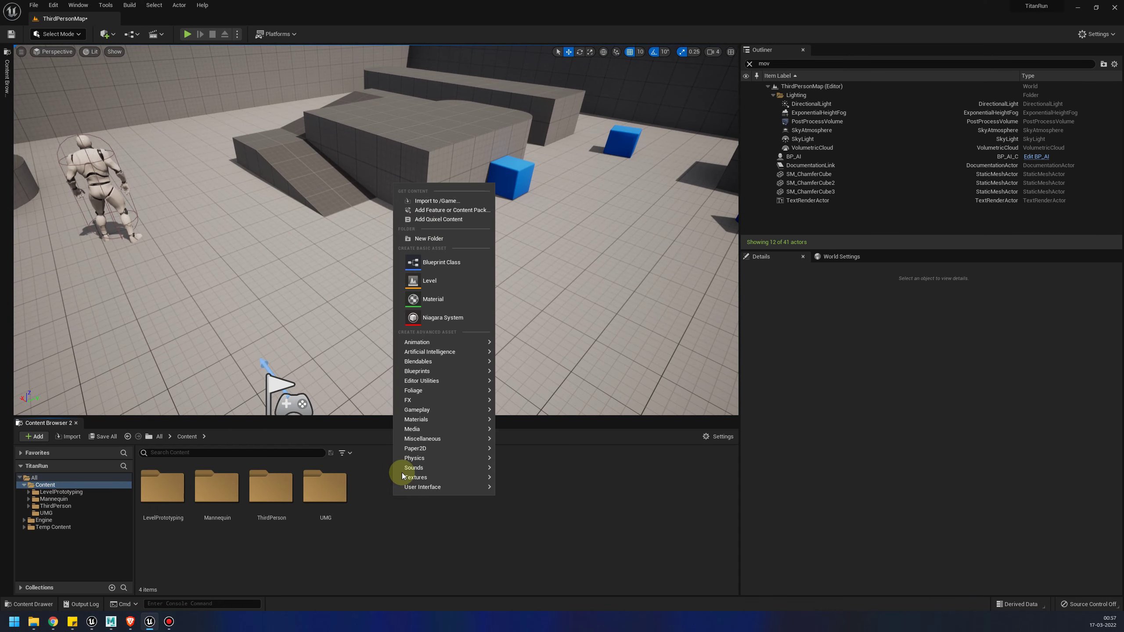
click(433, 239)
text(Blueprints)
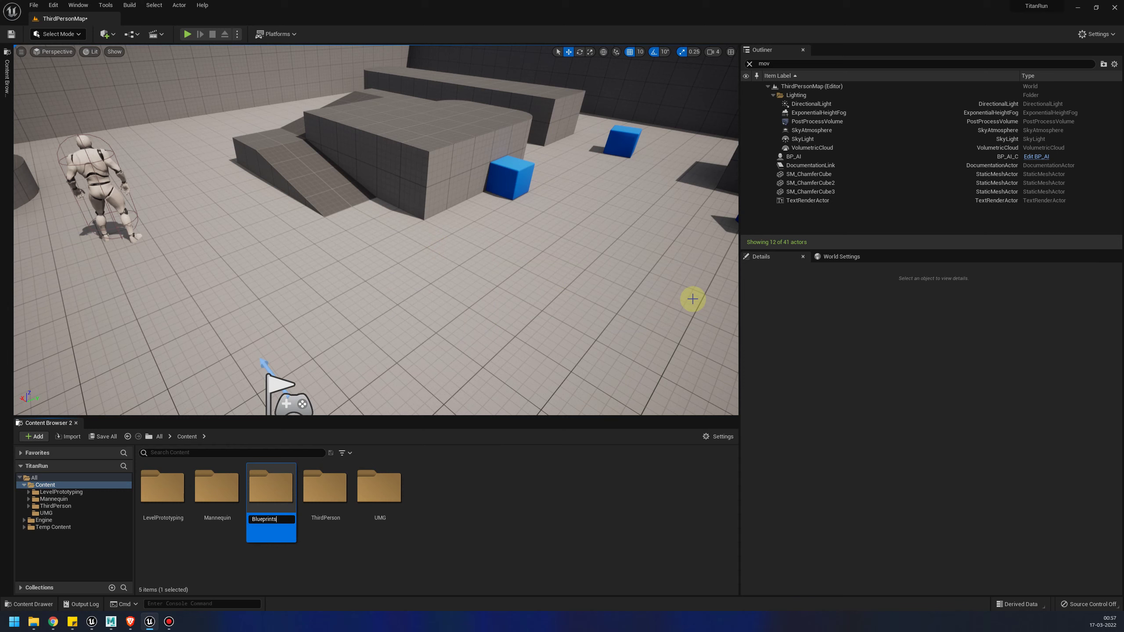
key(Return)
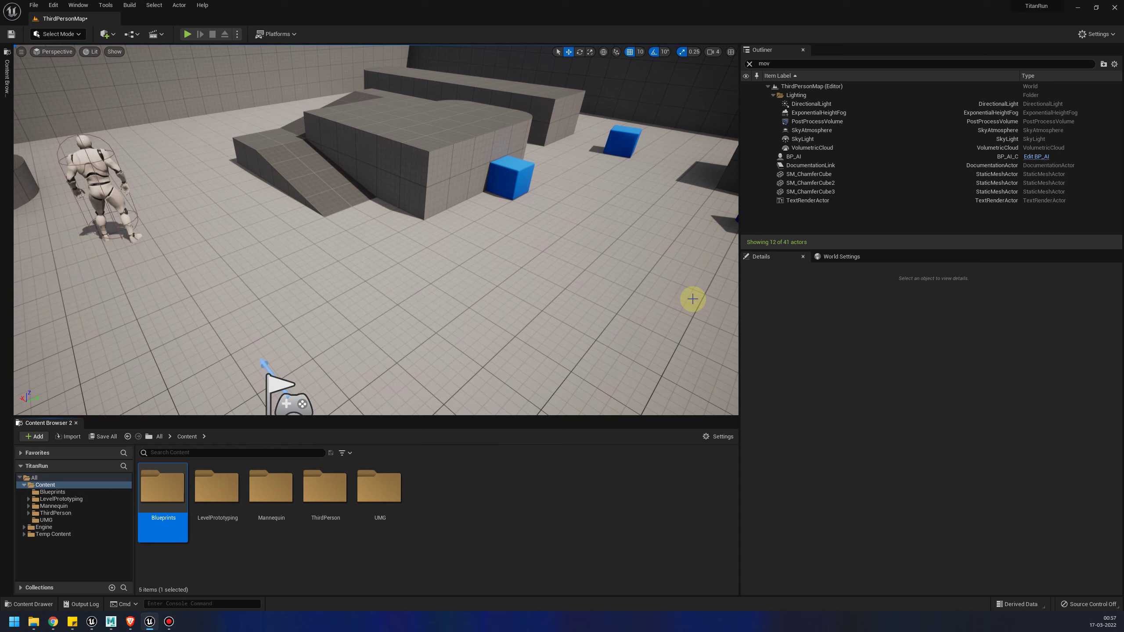
key(Return)
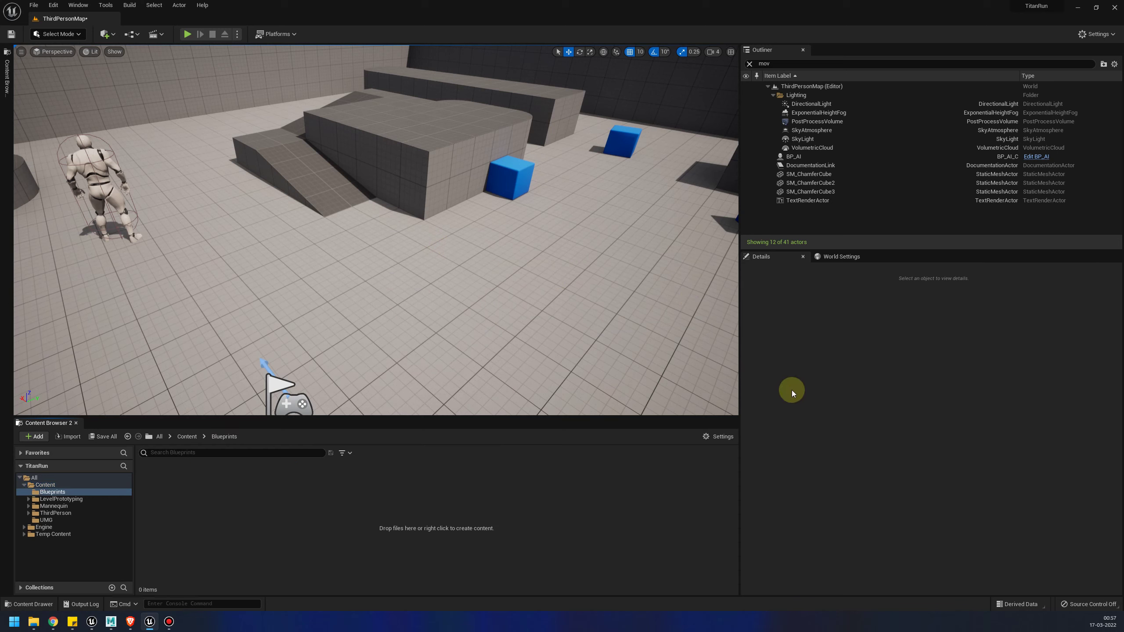
- Create an Actor-based Blueprint class called BP_MovingPlatform in the Blueprints folder
click(105, 494)
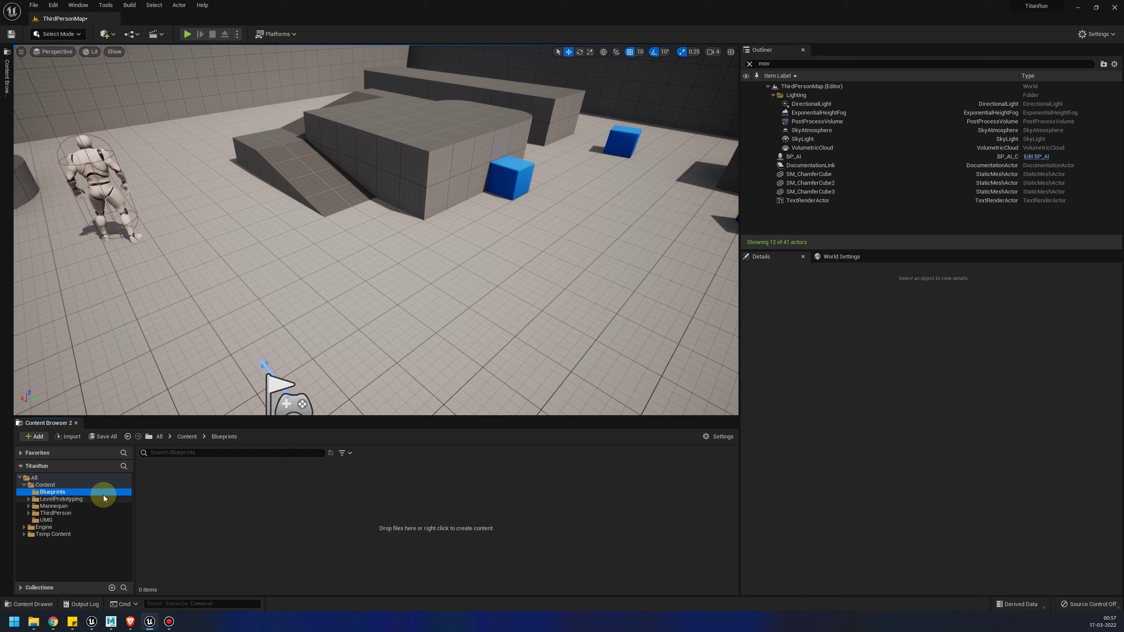
right_click(165, 503)
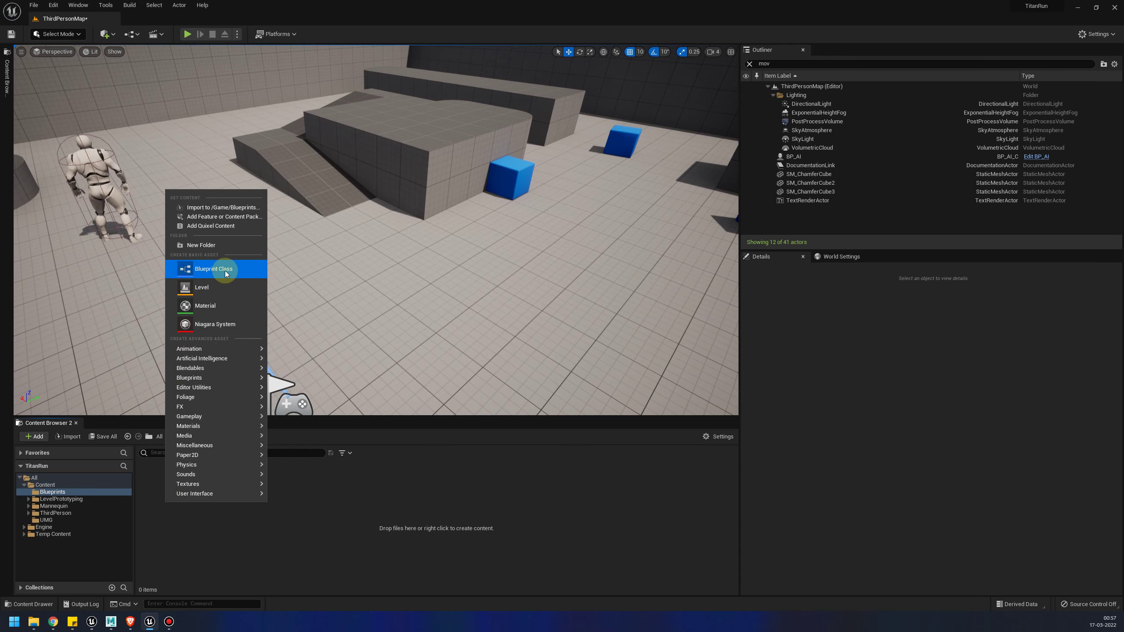
click(209, 272)
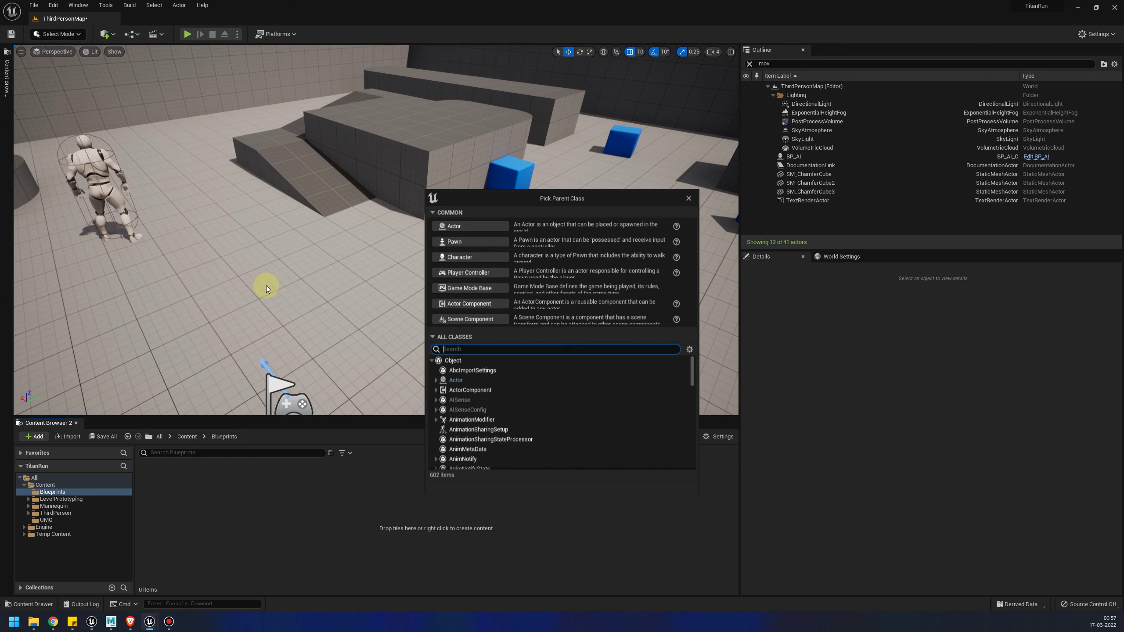
click(462, 228)
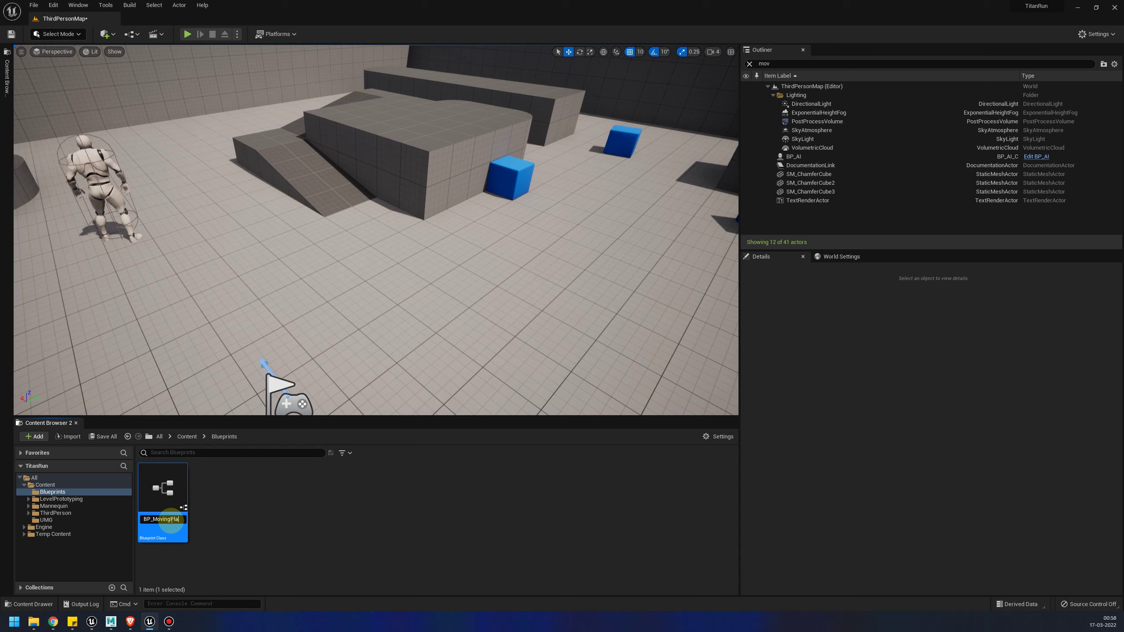
key(Return)
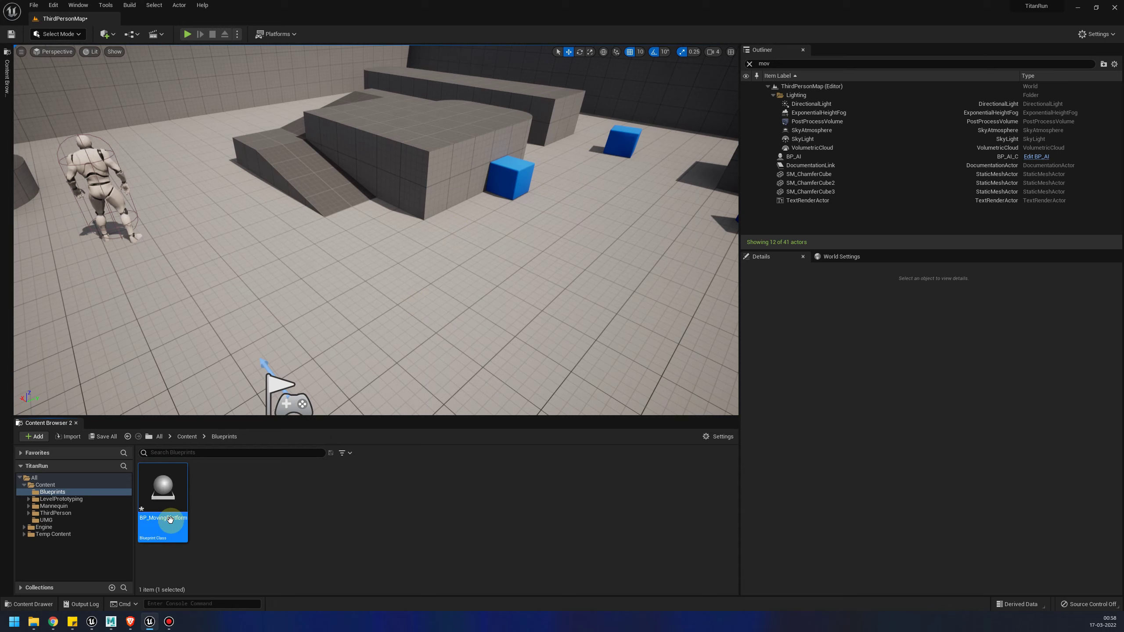
- Open BP_MovingPlatform and add a StaticMesh component under DefaultSceneRoot
double_click(170, 520)
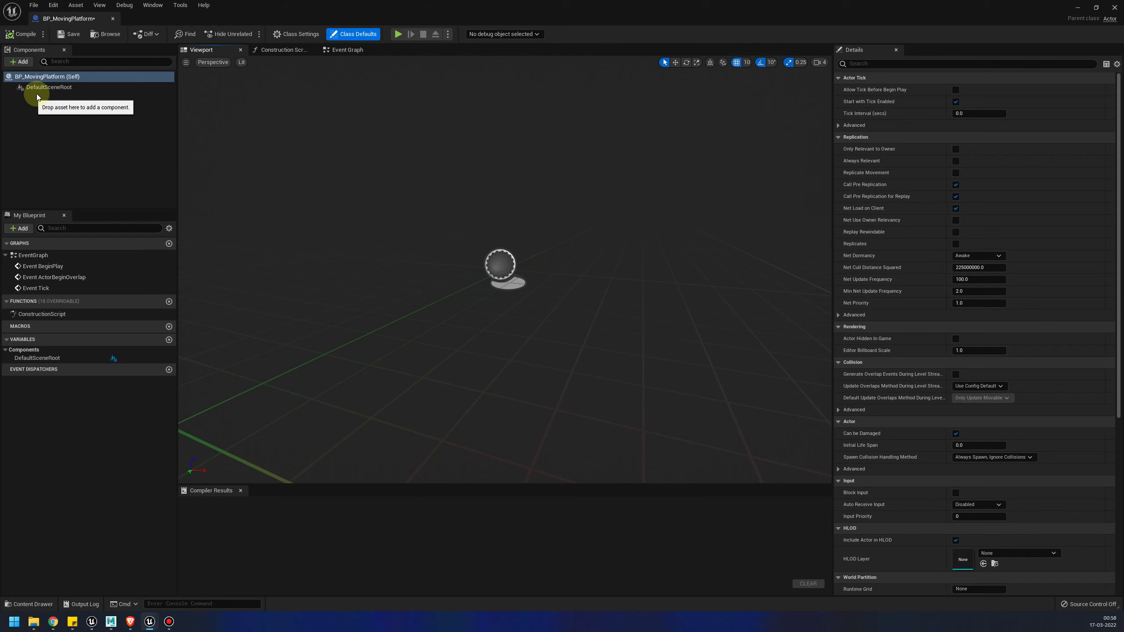
click(21, 88)
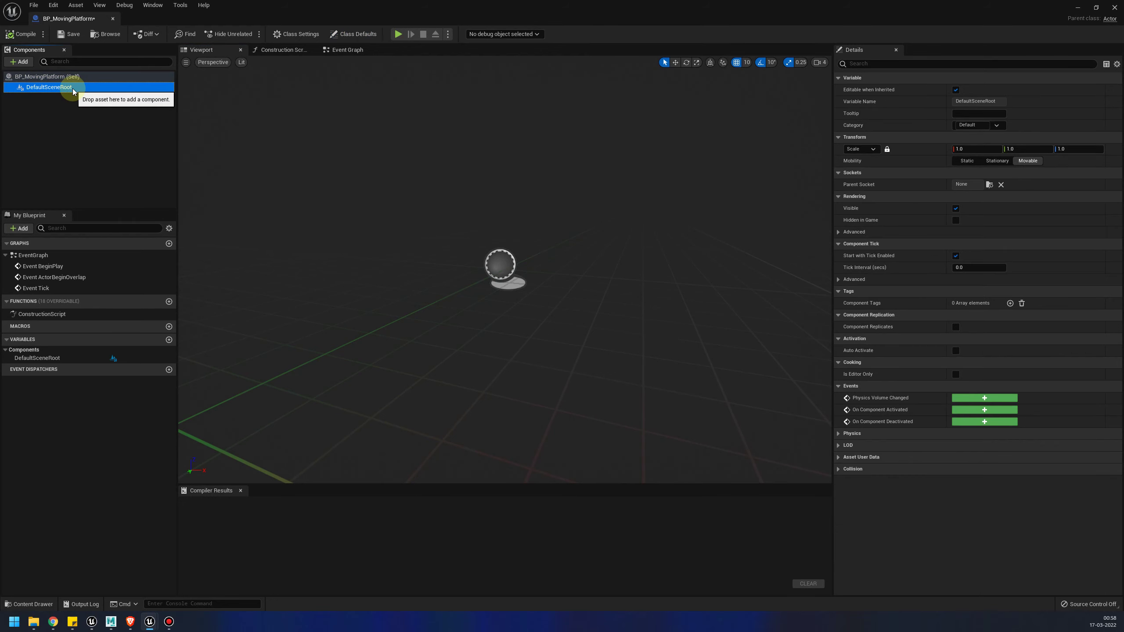
click(25, 63)
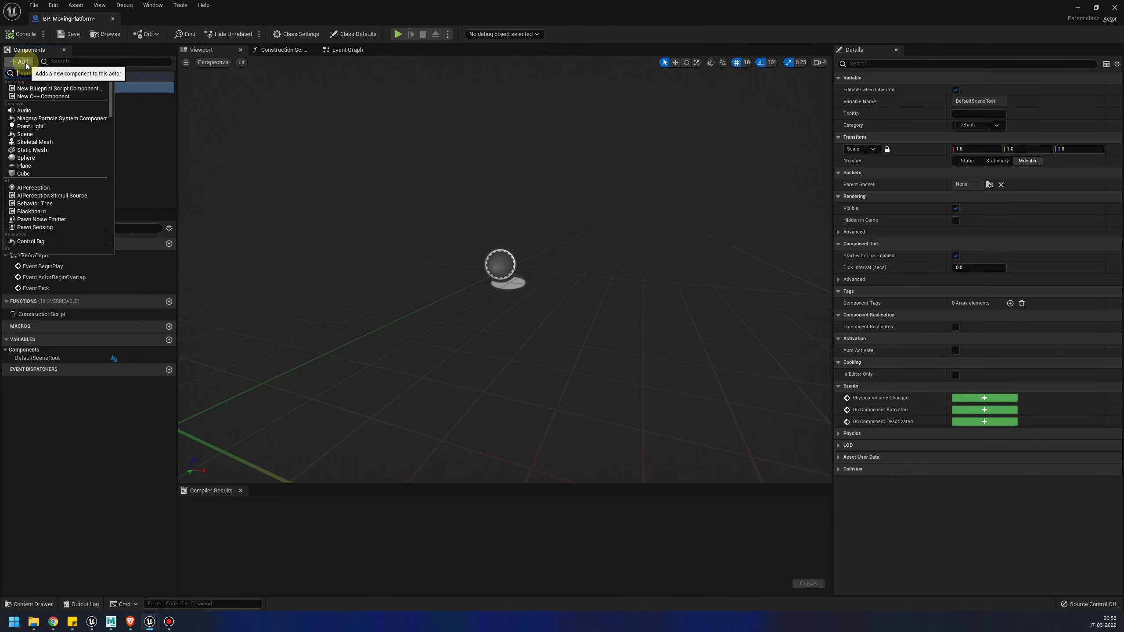
text(stati)
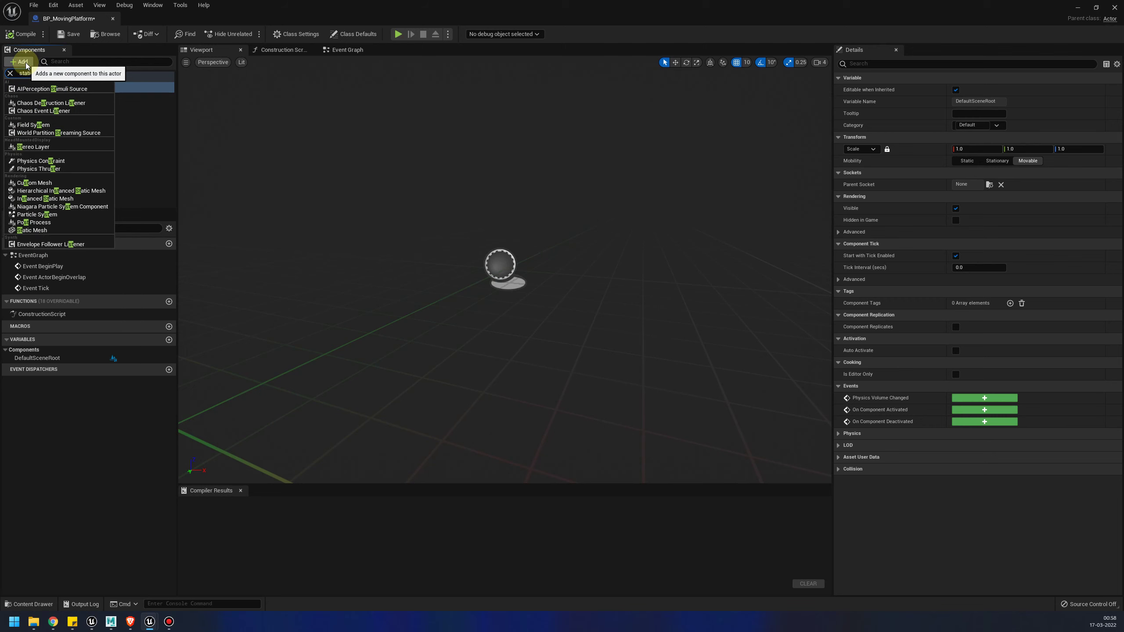
text(c)
click(45, 106)
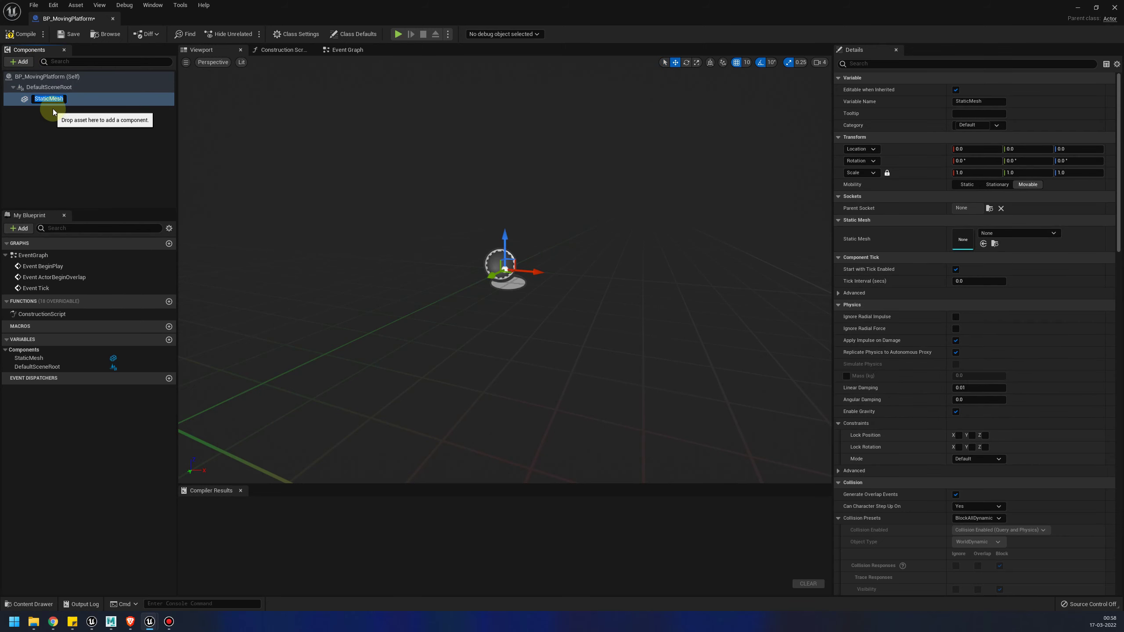
key(Return)
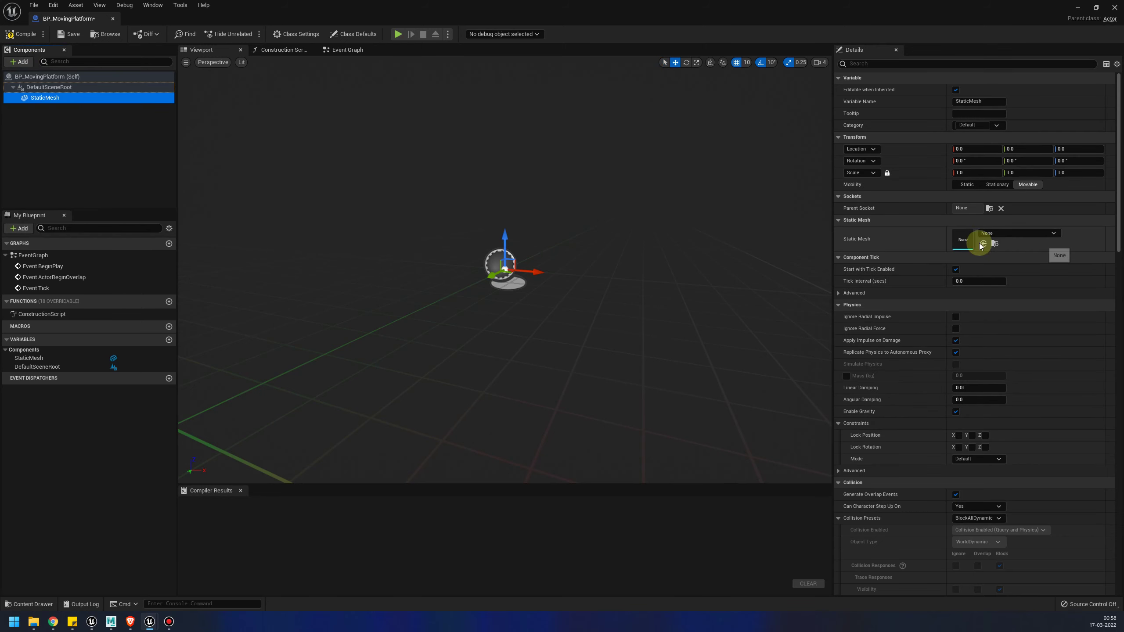
- Assign the Cube mesh to the StaticMesh component
click(1016, 234)
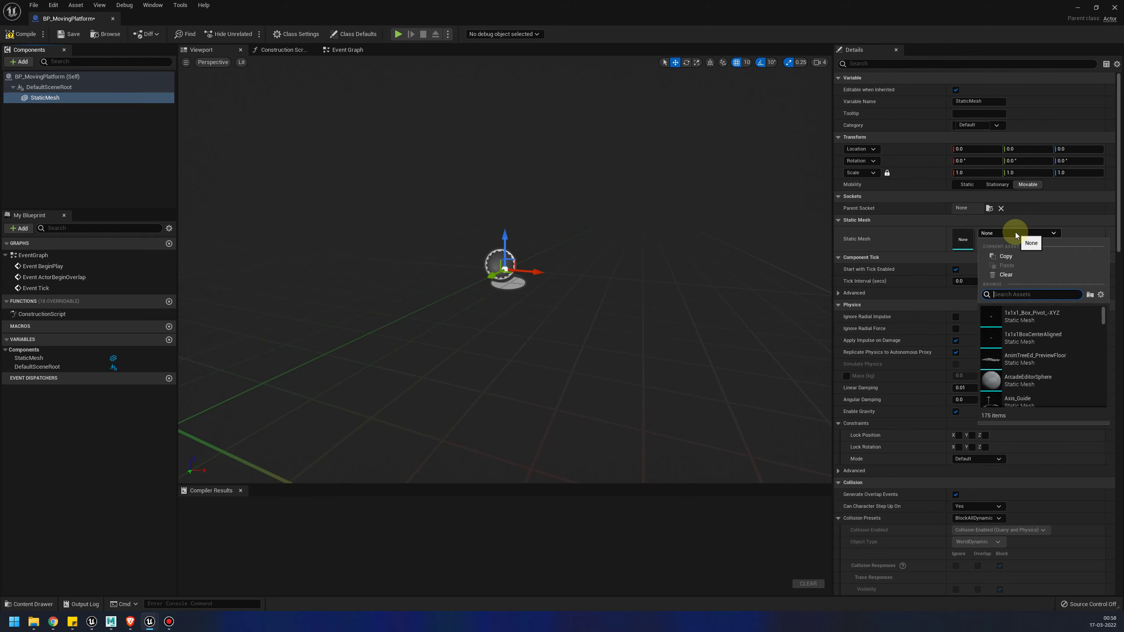
text(cube)
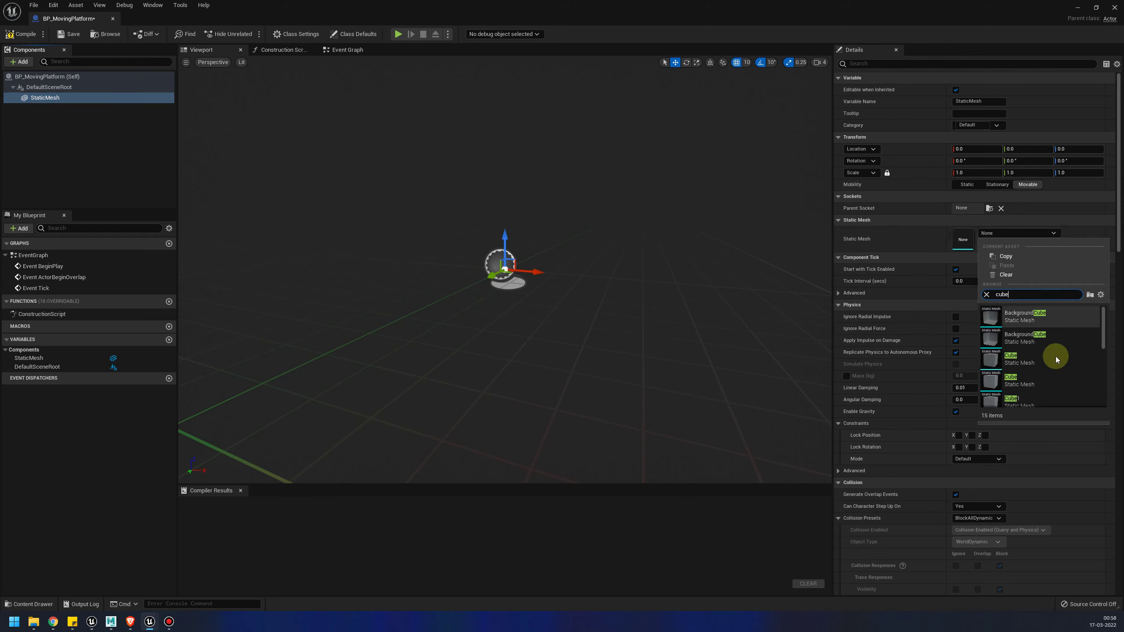
scroll(1053, 359, down, 1)
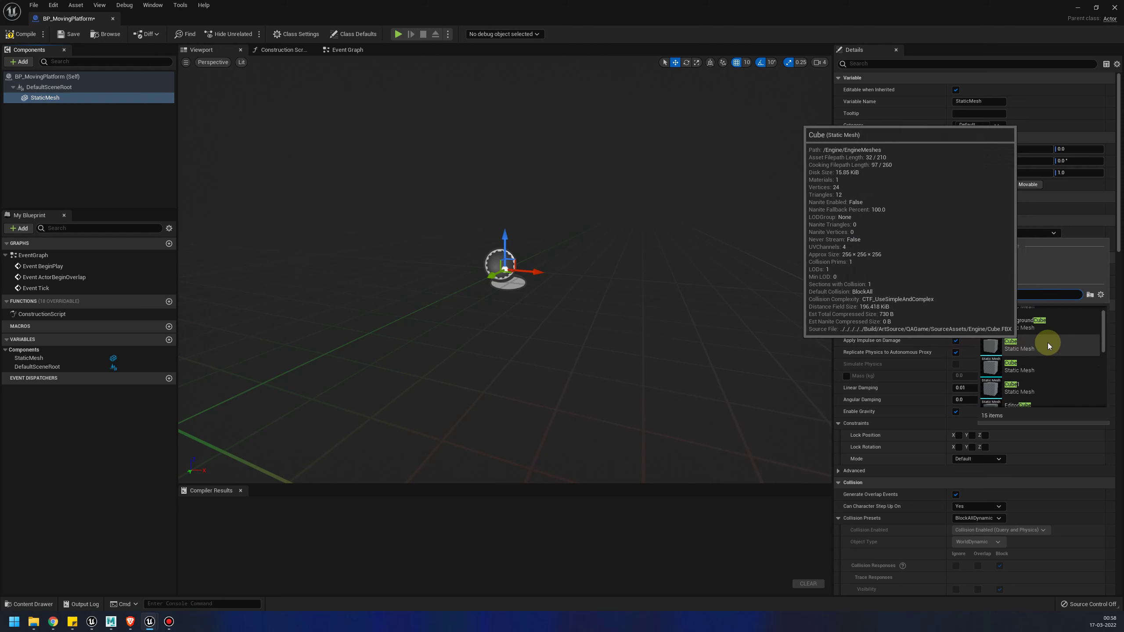
scroll(1052, 340, up, 1)
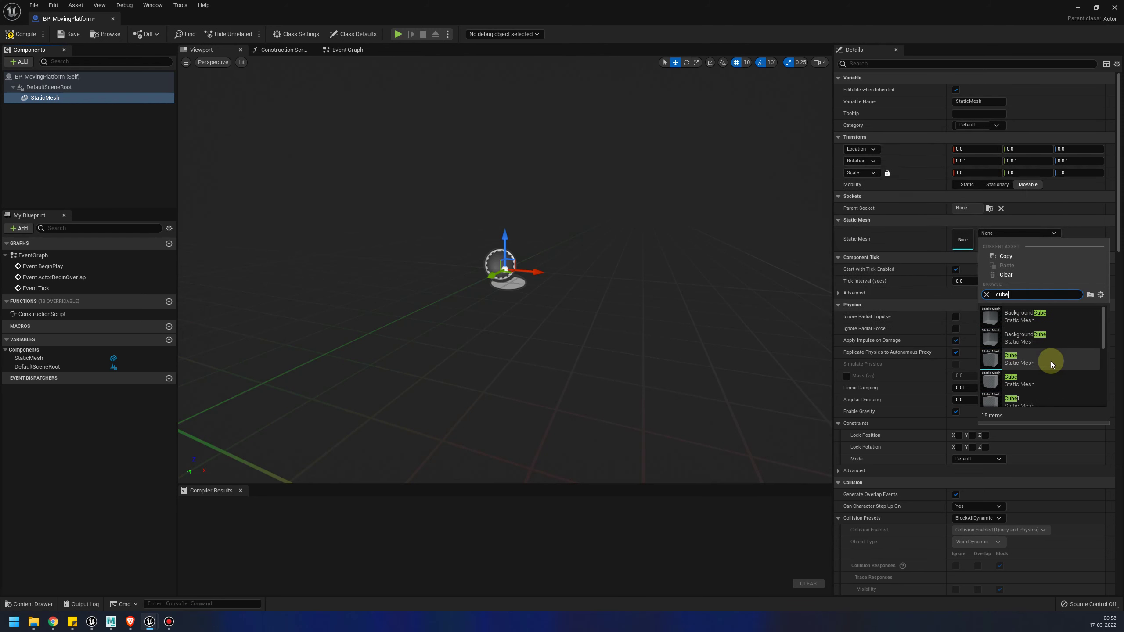
click(1037, 359)
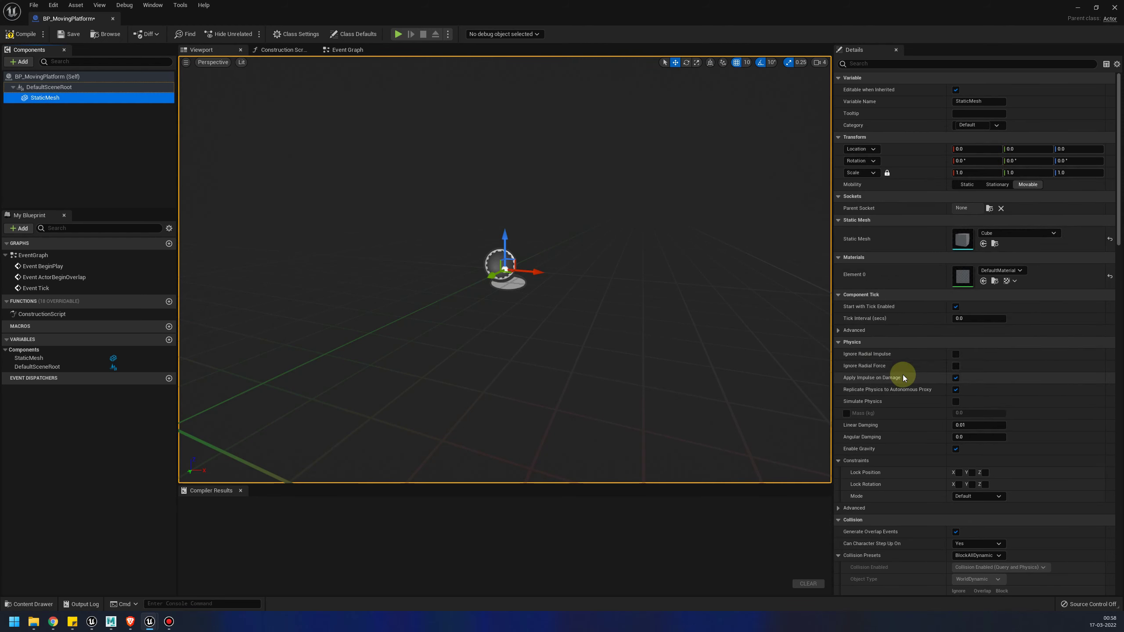
scroll(600, 290, up, 3)
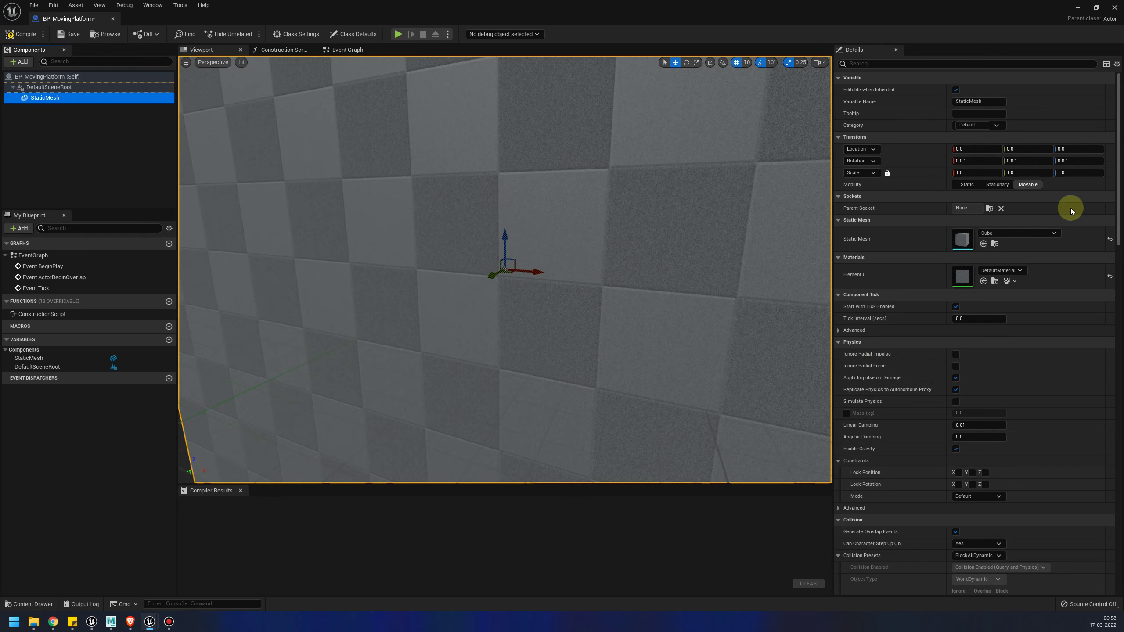
click(1033, 235)
text(cube)
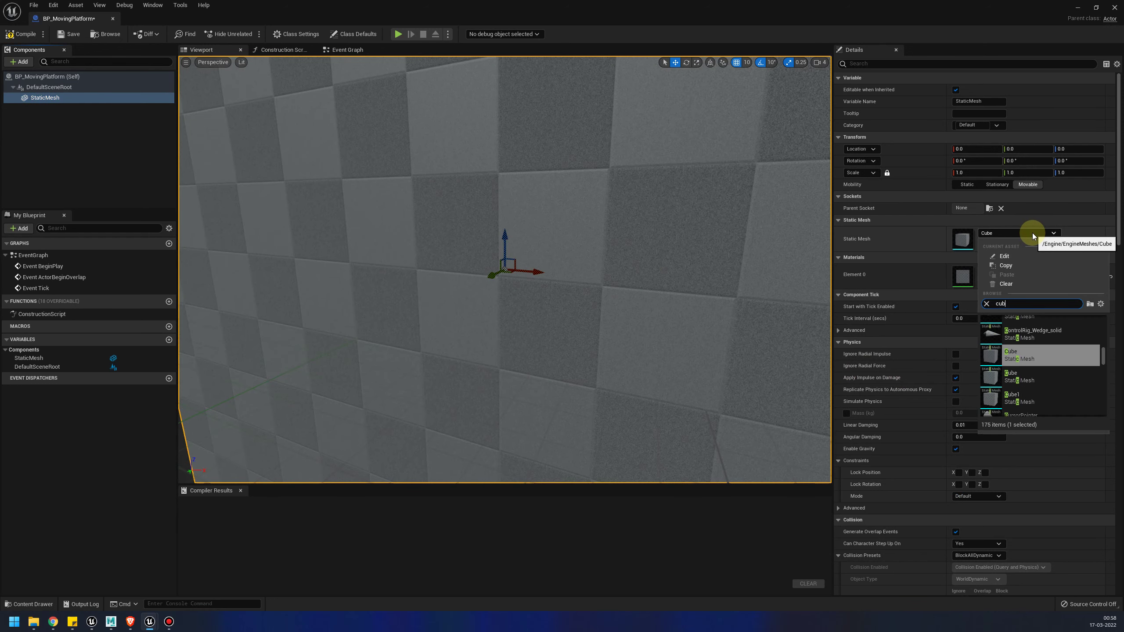
click(1041, 377)
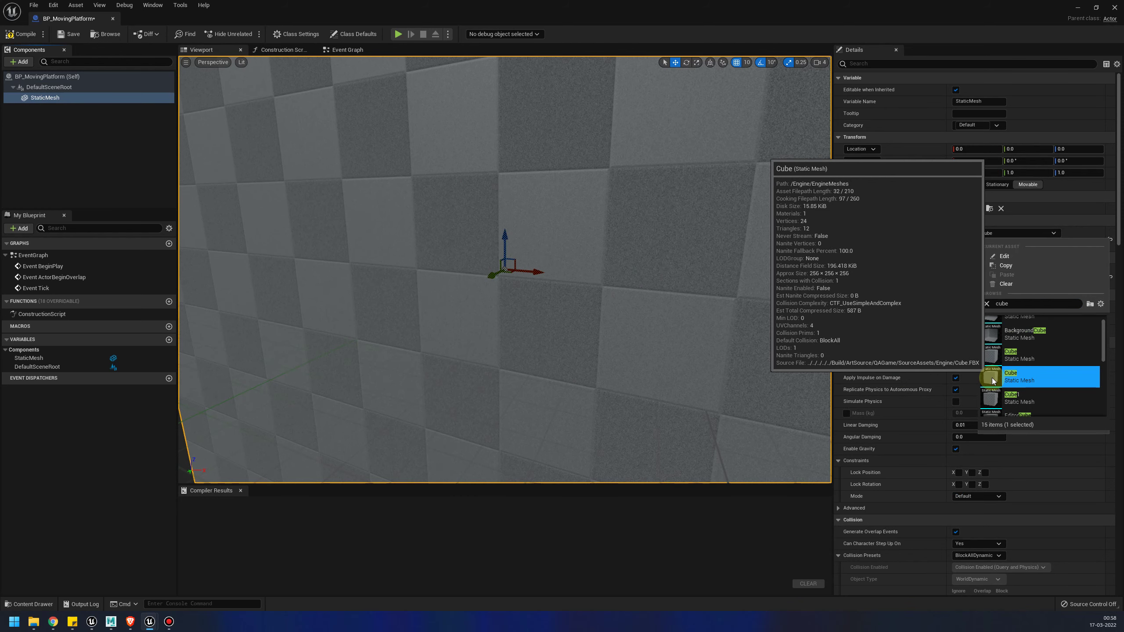
click(1040, 379)
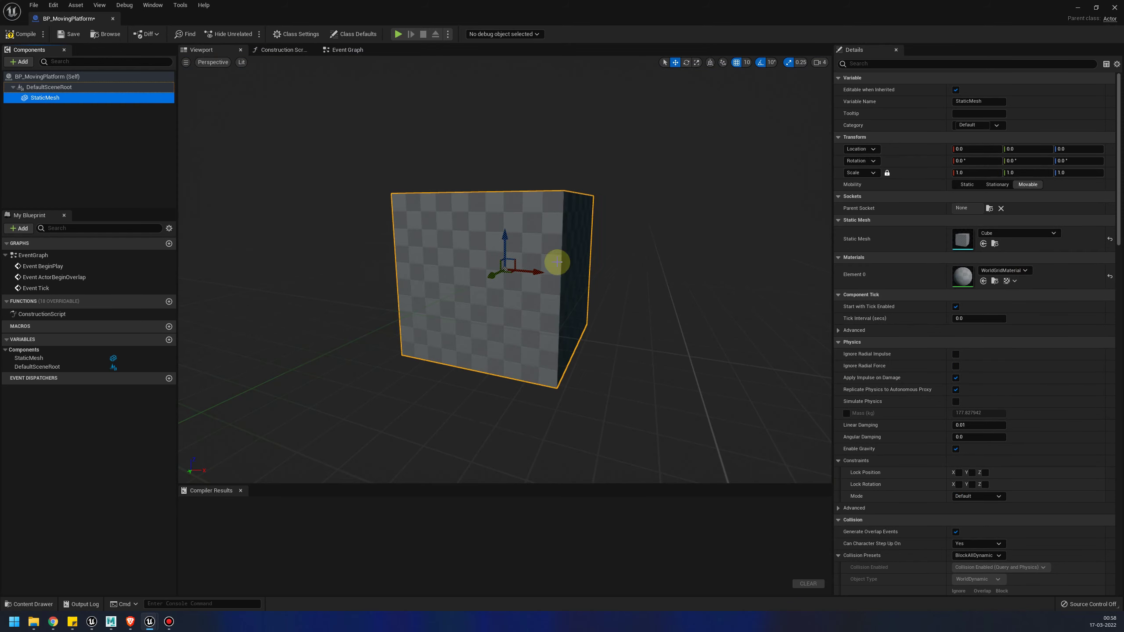
- Scale the cube into a flat platform slab of 1.5, 3.5, 0.25
scroll(561, 279, down, 3)
scroll(562, 278, up, 3)
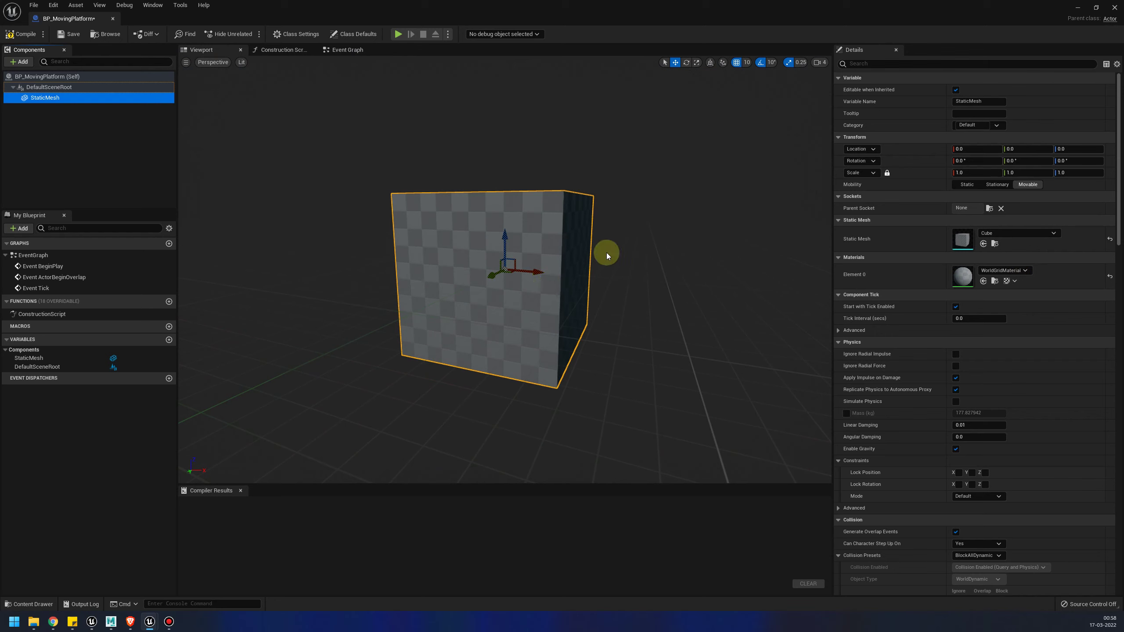
mouse_move(605, 252)
mouse_down()
mouse_move(536, 223)
mouse_move(505, 245)
mouse_up()
key(r)
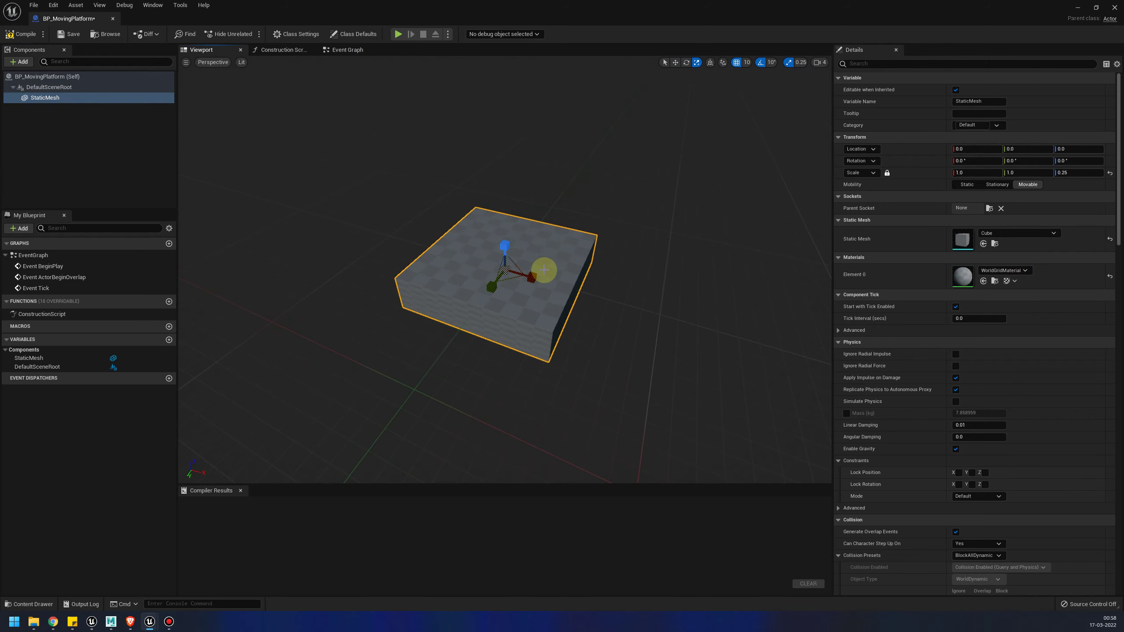
drag(491, 287, 438, 337)
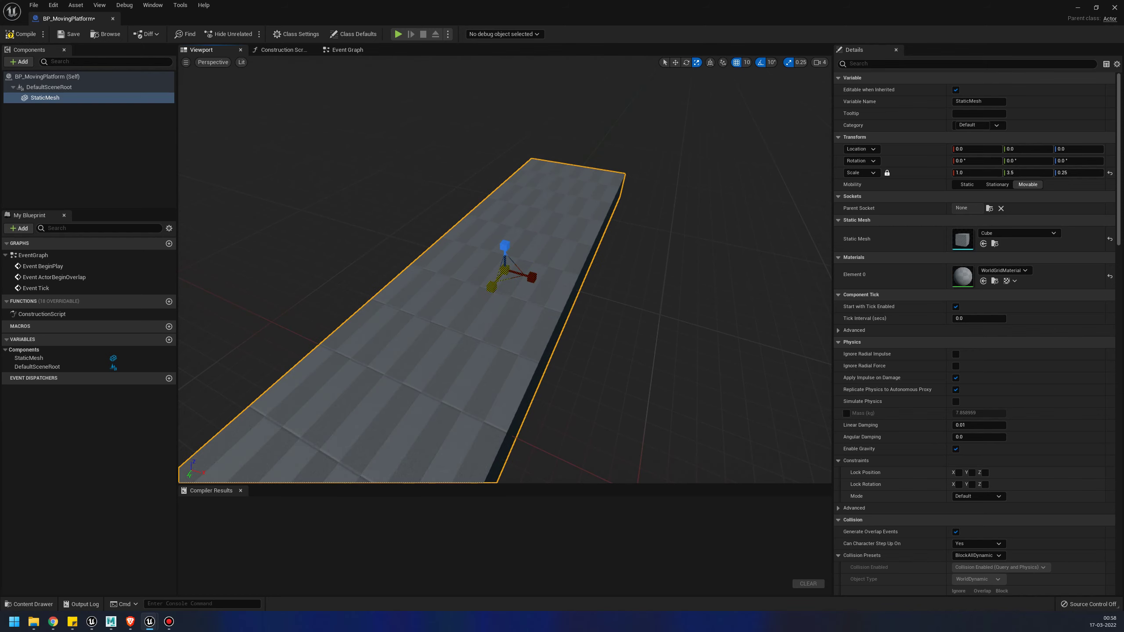
drag(492, 287, 551, 274)
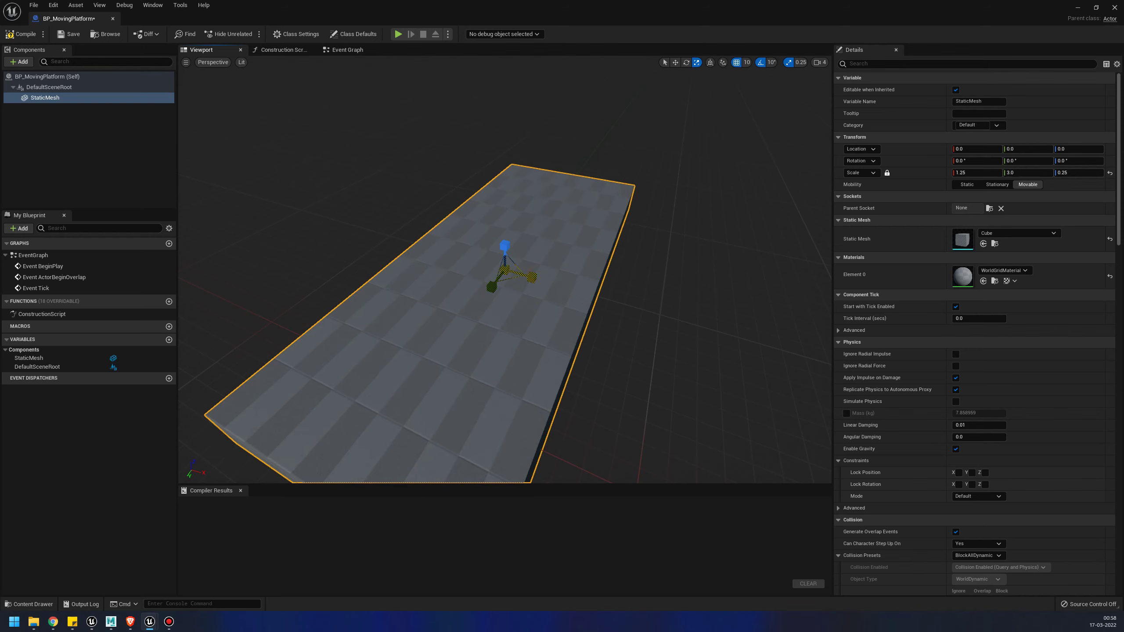
right_drag(505, 310, 425, 310)
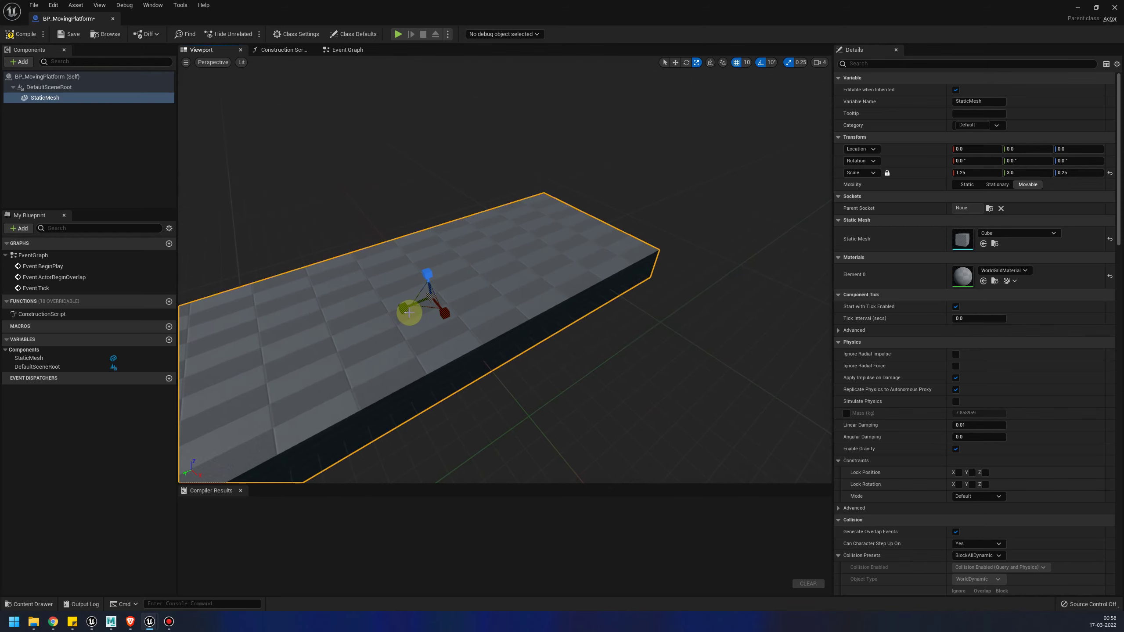
drag(402, 309, 451, 314)
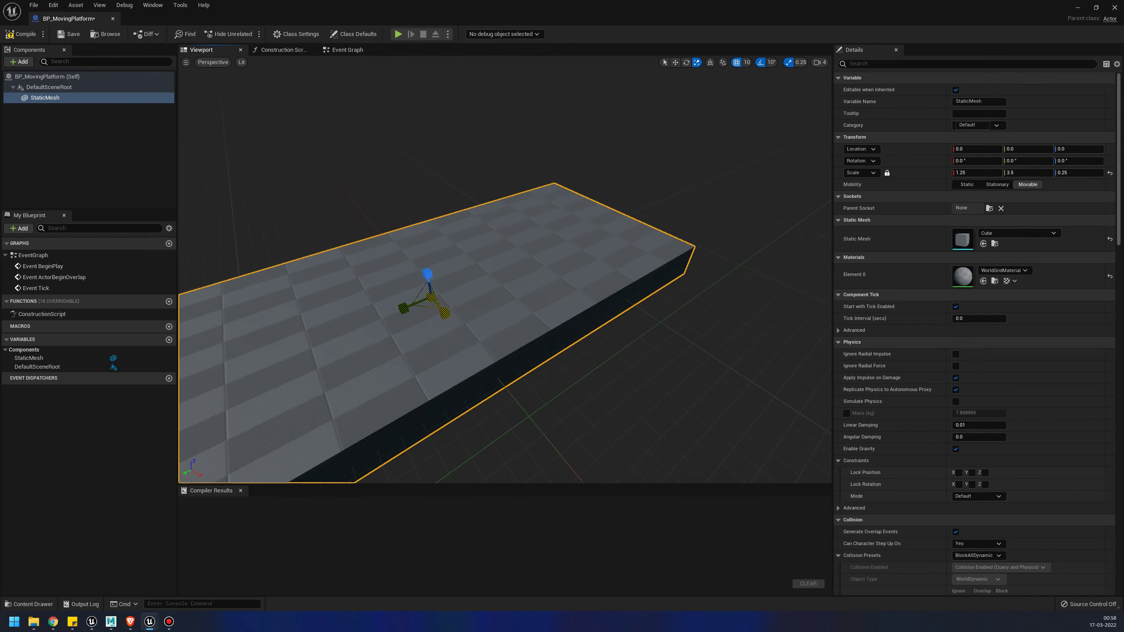
right_drag(554, 294, 515, 281)
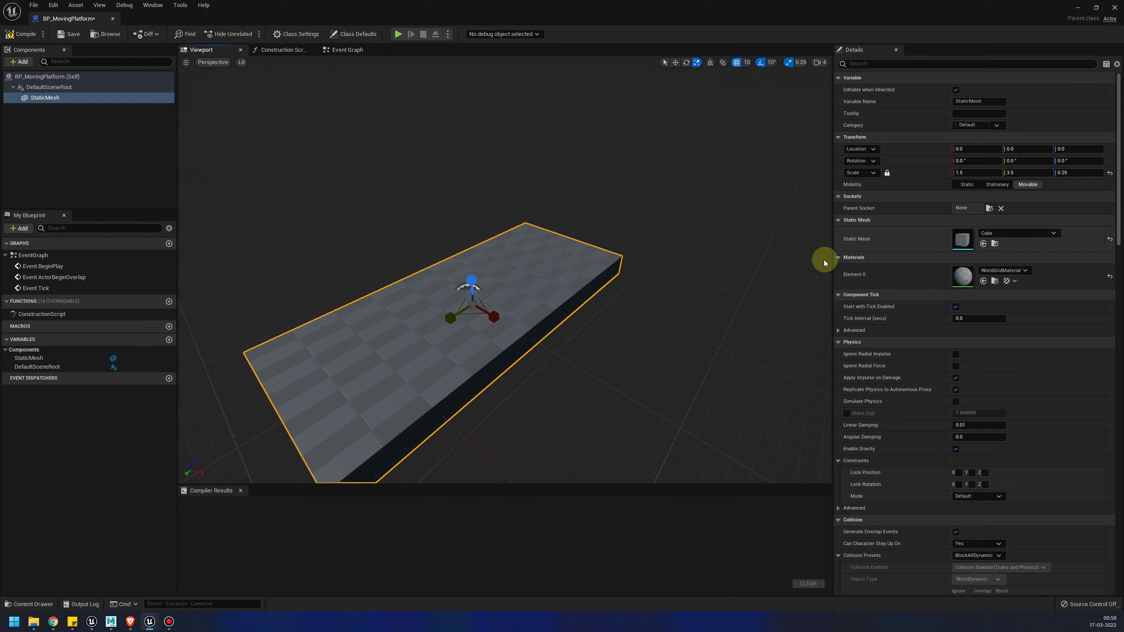
- Add an InterpToMovement component and review its Details (Duration 1.0, One Shot)
click(55, 108)
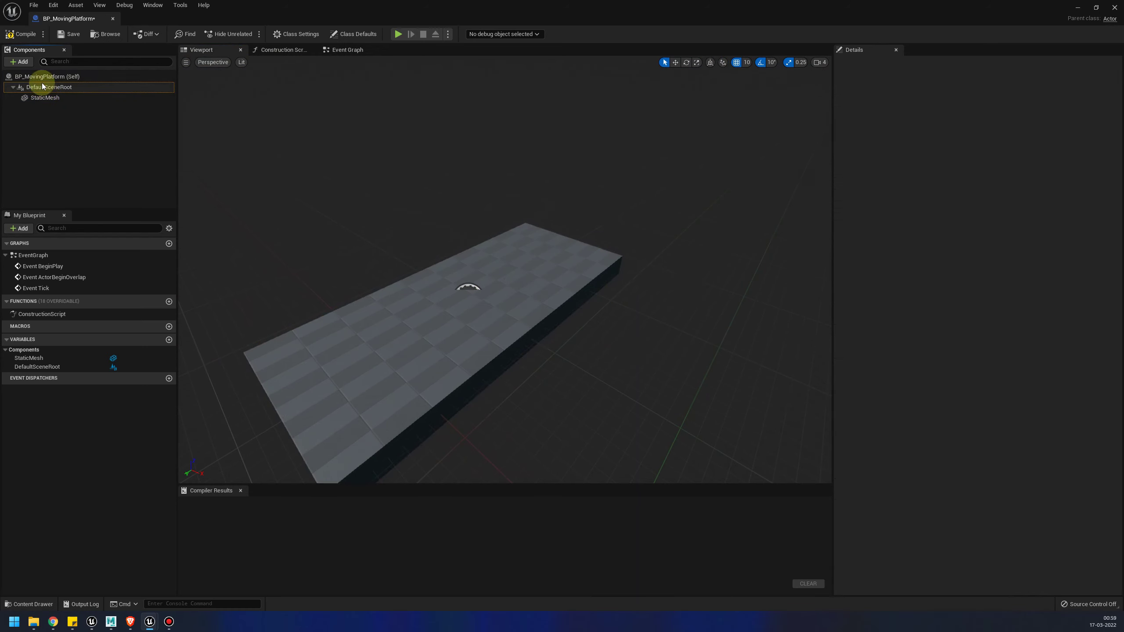
click(23, 62)
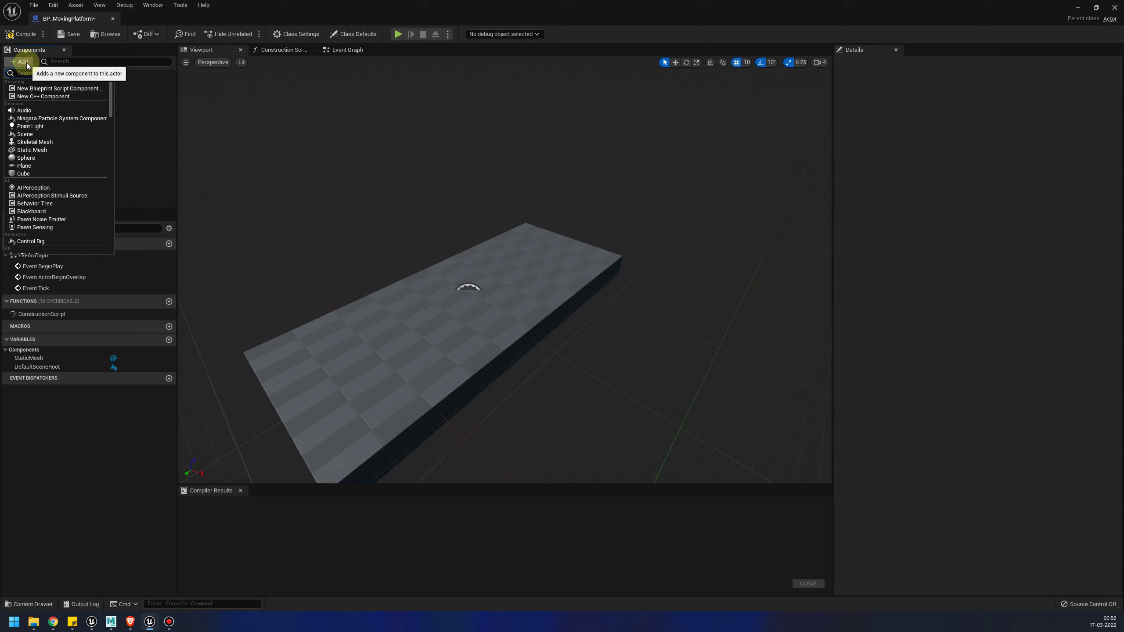
text(Move)
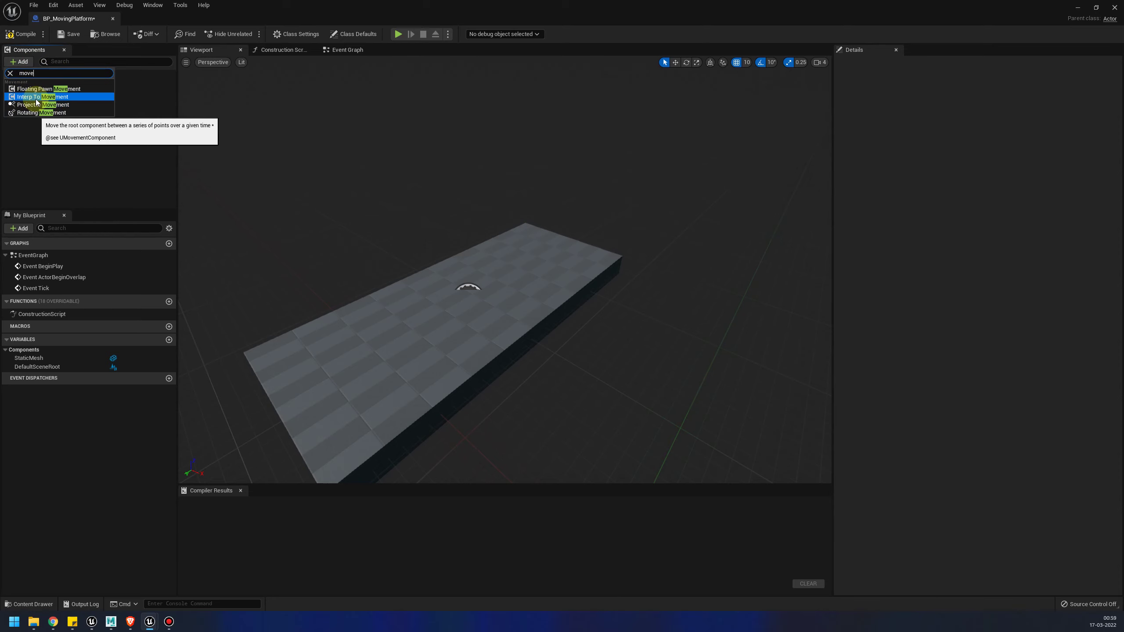
click(67, 101)
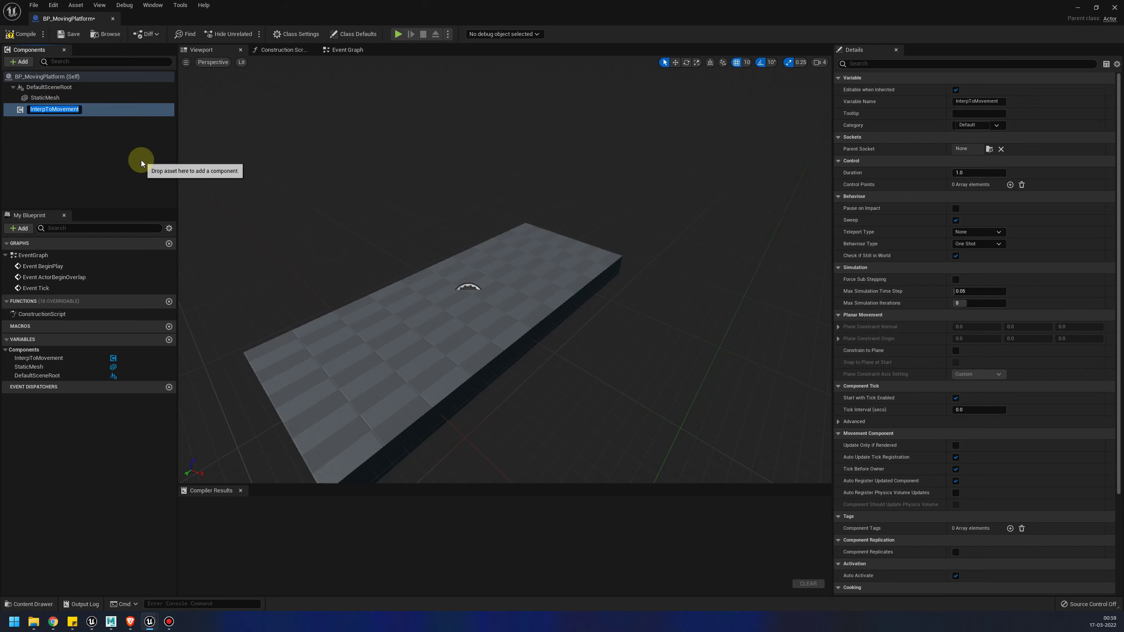
click(63, 111)
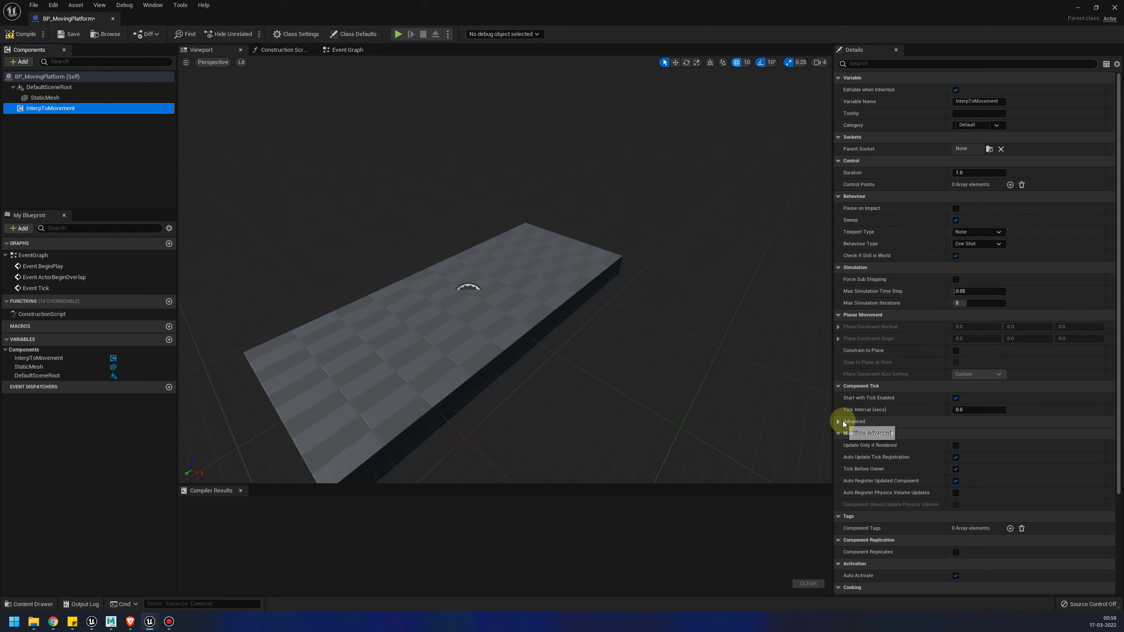
scroll(919, 526, down, 3)
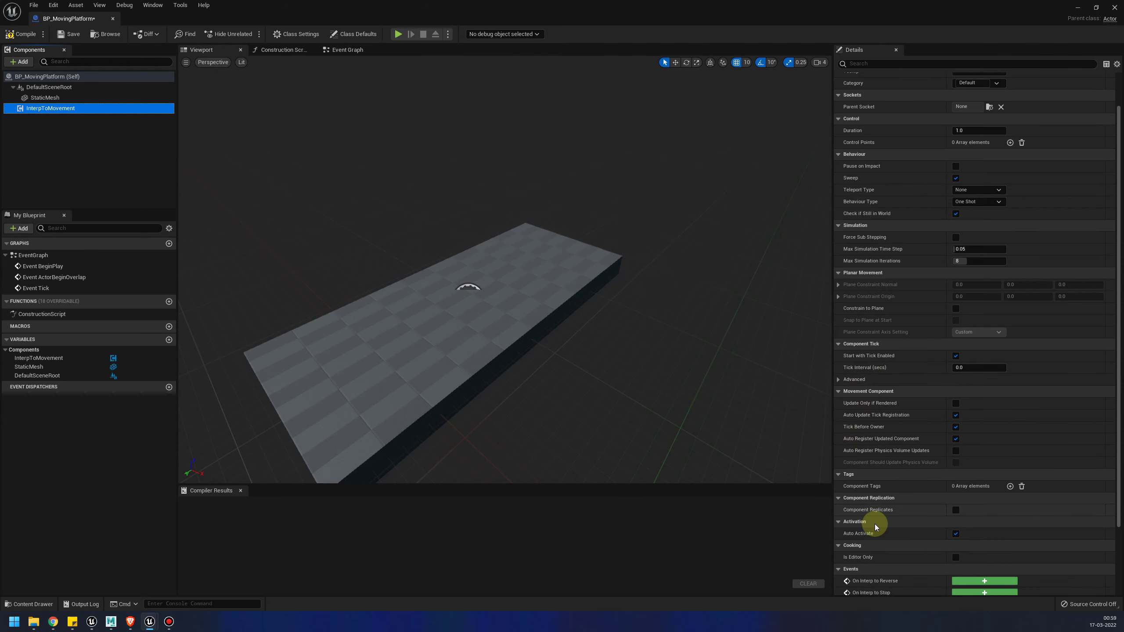
scroll(872, 514, down, 3)
scroll(907, 500, down, 2)
scroll(909, 491, up, 8)
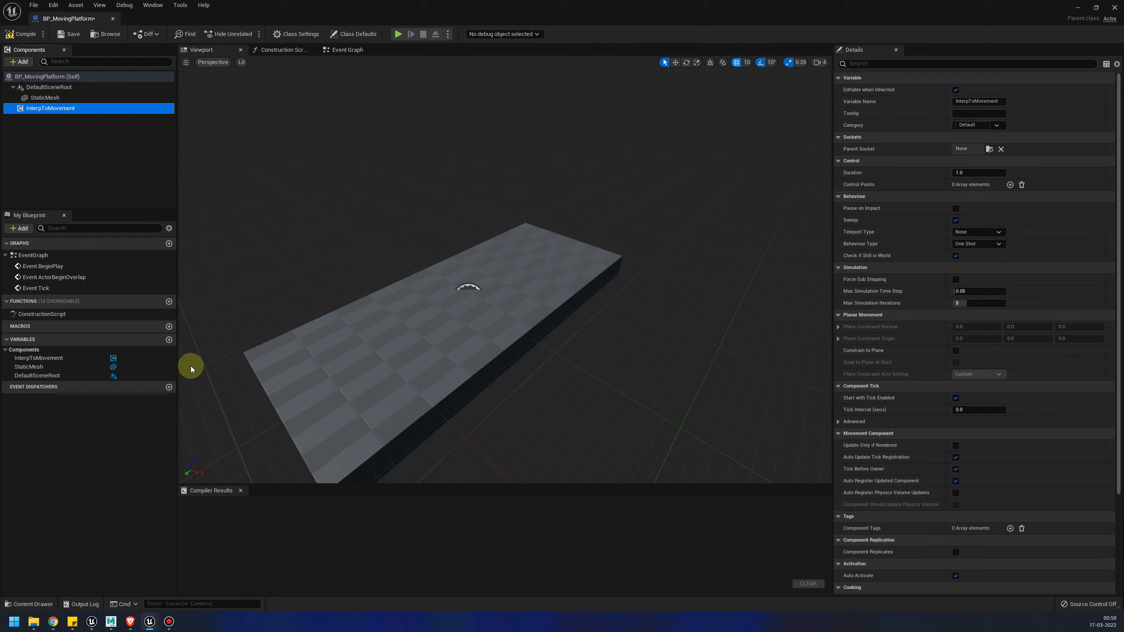
- Create a variable named pts as an array of Vectors
click(169, 340)
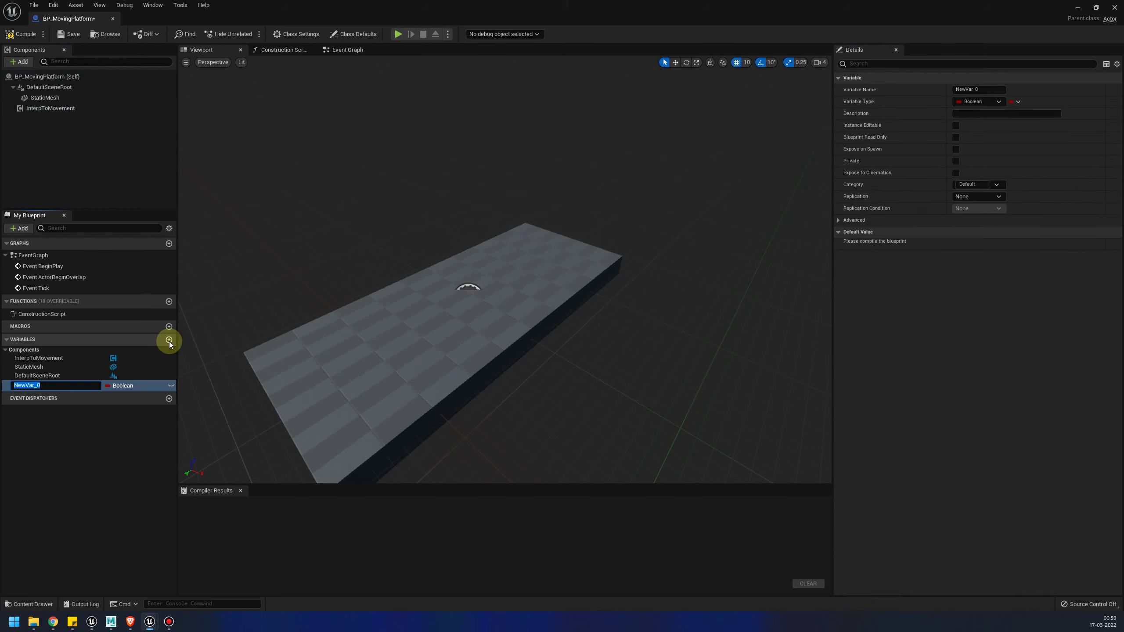
text(p)
text(ts)
key(Return)
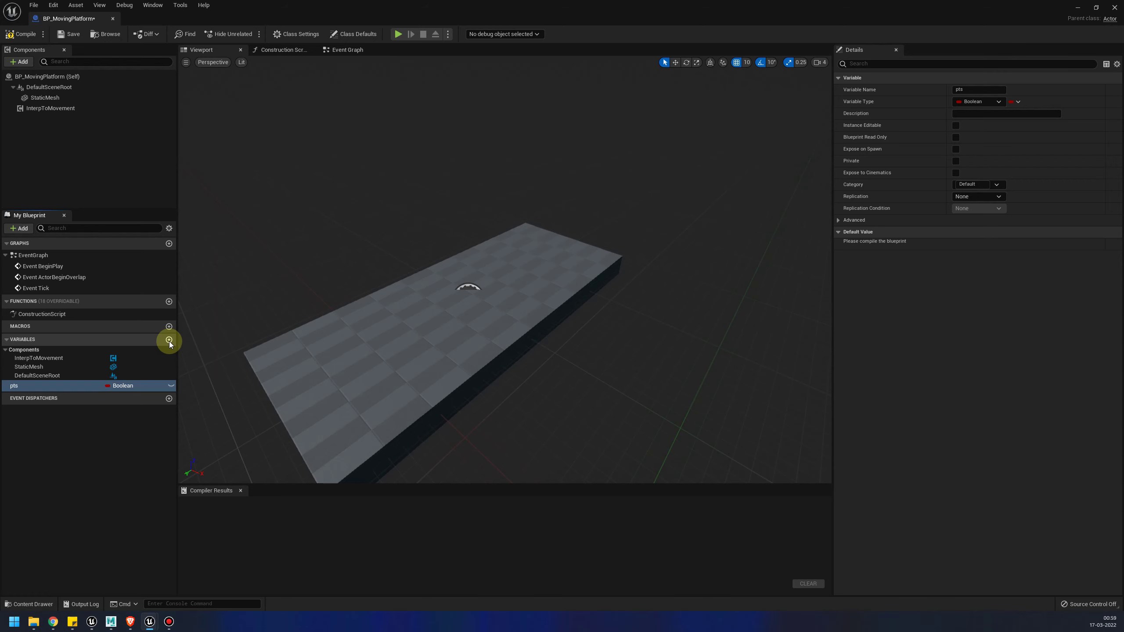
click(119, 388)
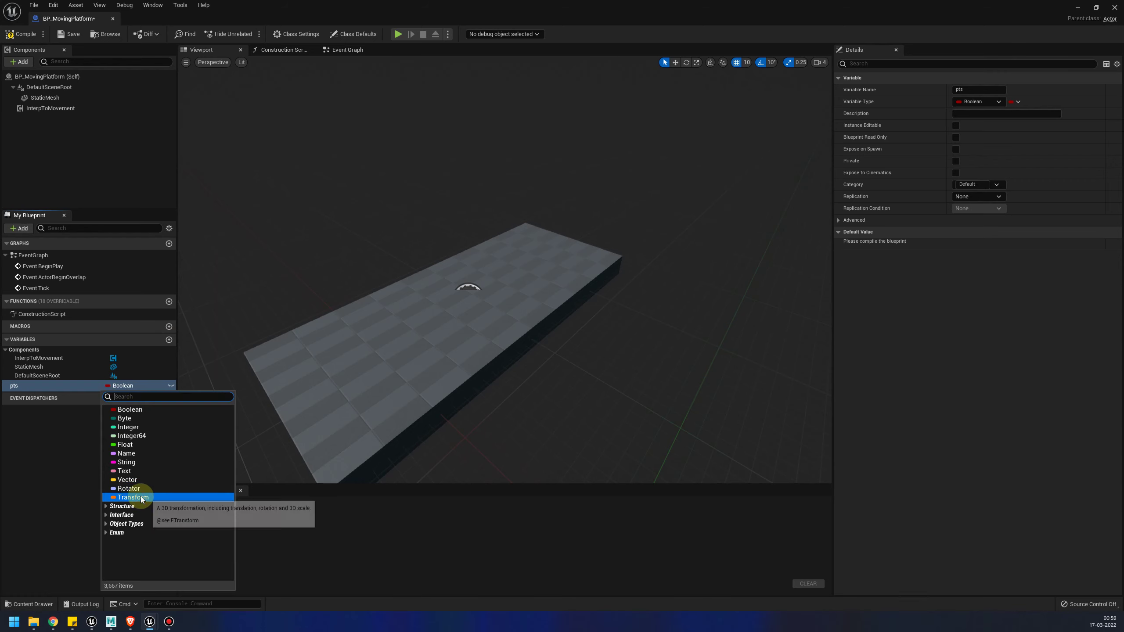
click(137, 473)
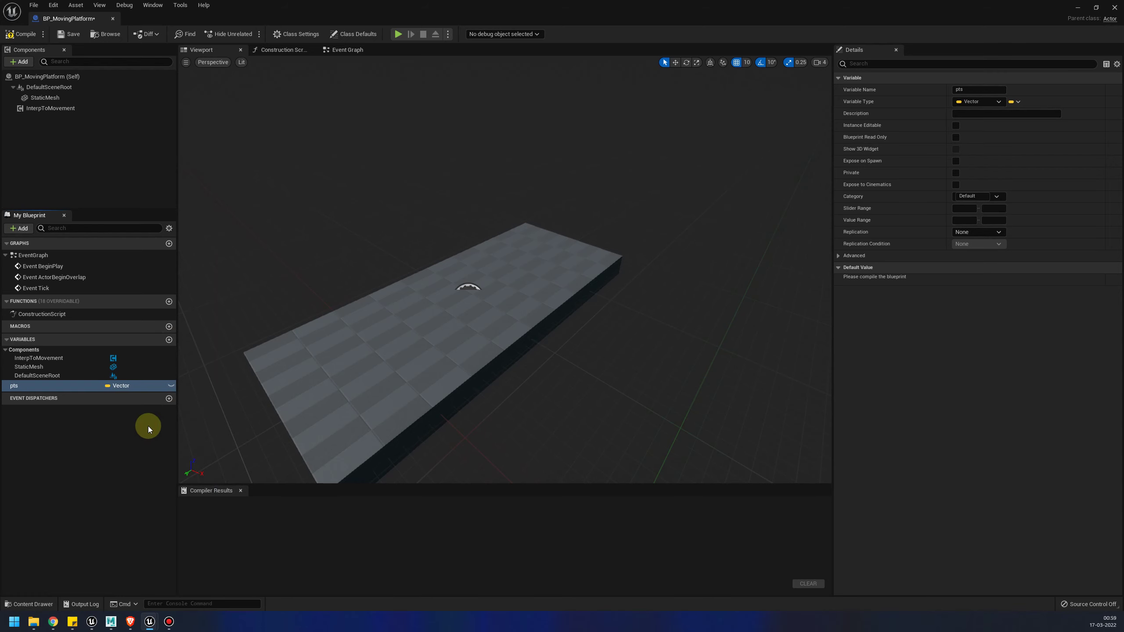
click(1015, 102)
click(1005, 127)
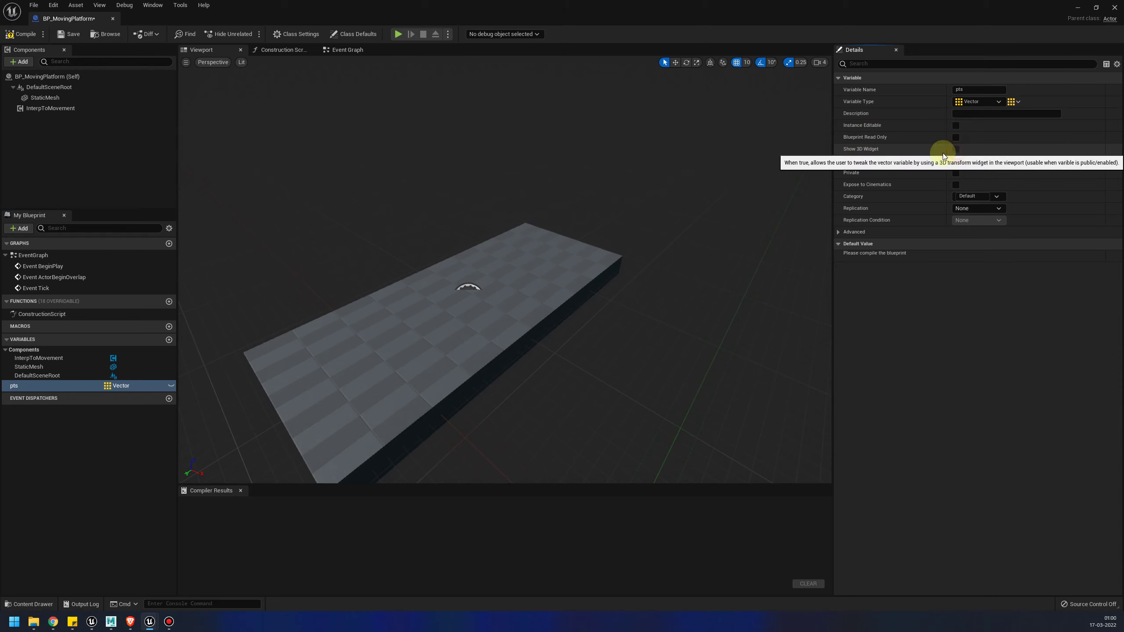
- Make pts Instance Editable with Show 3D Widget, then compile the blueprint
click(956, 150)
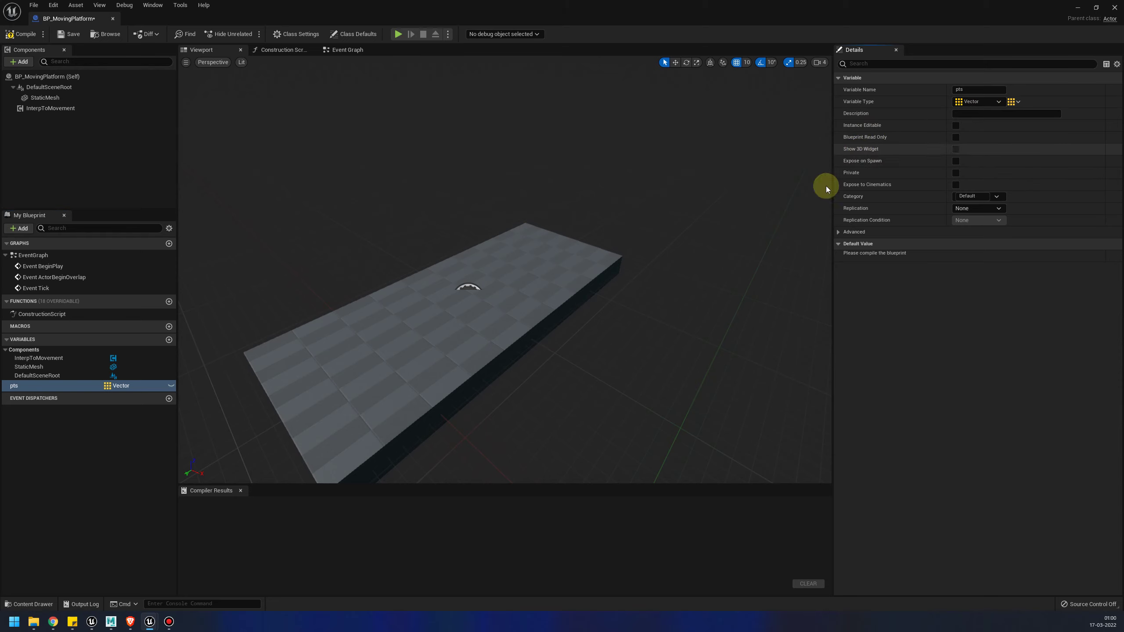
click(171, 385)
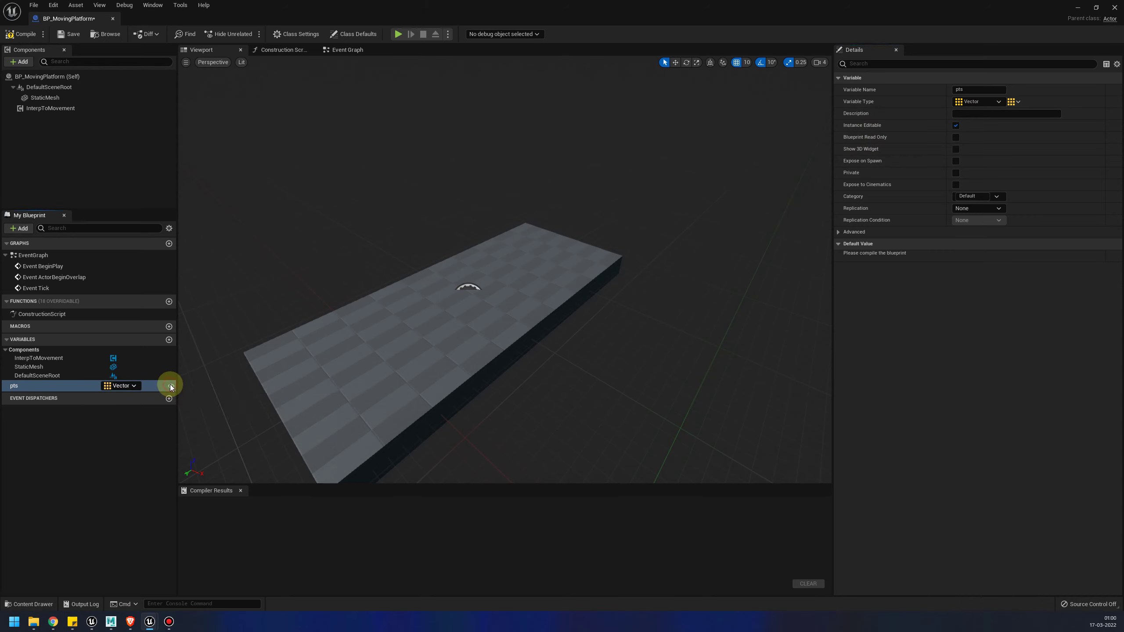
click(956, 126)
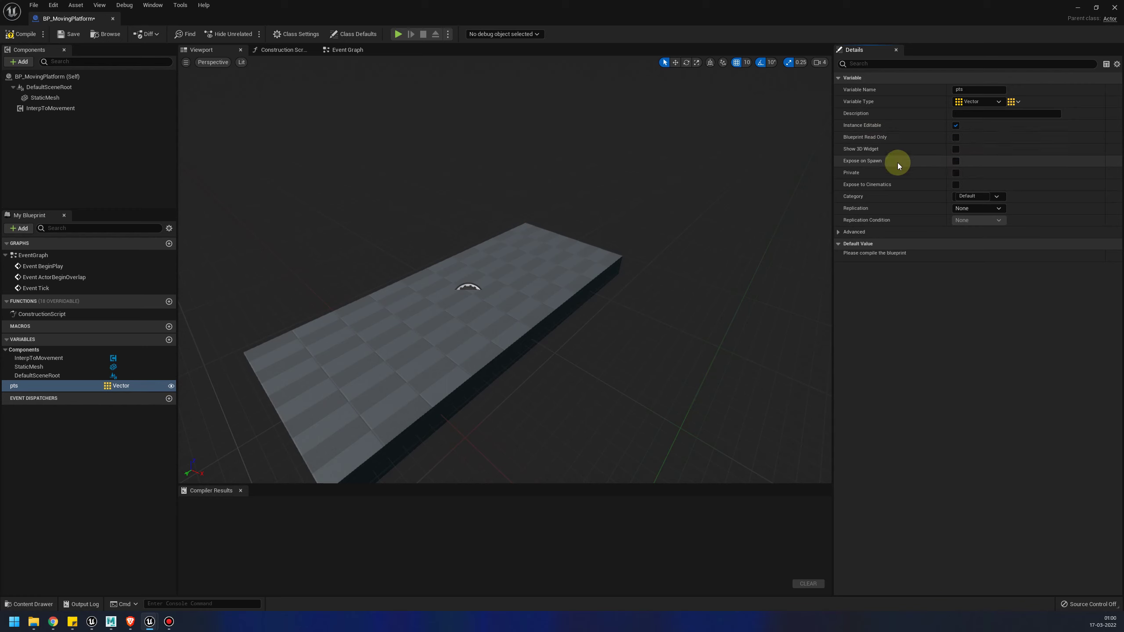
click(956, 150)
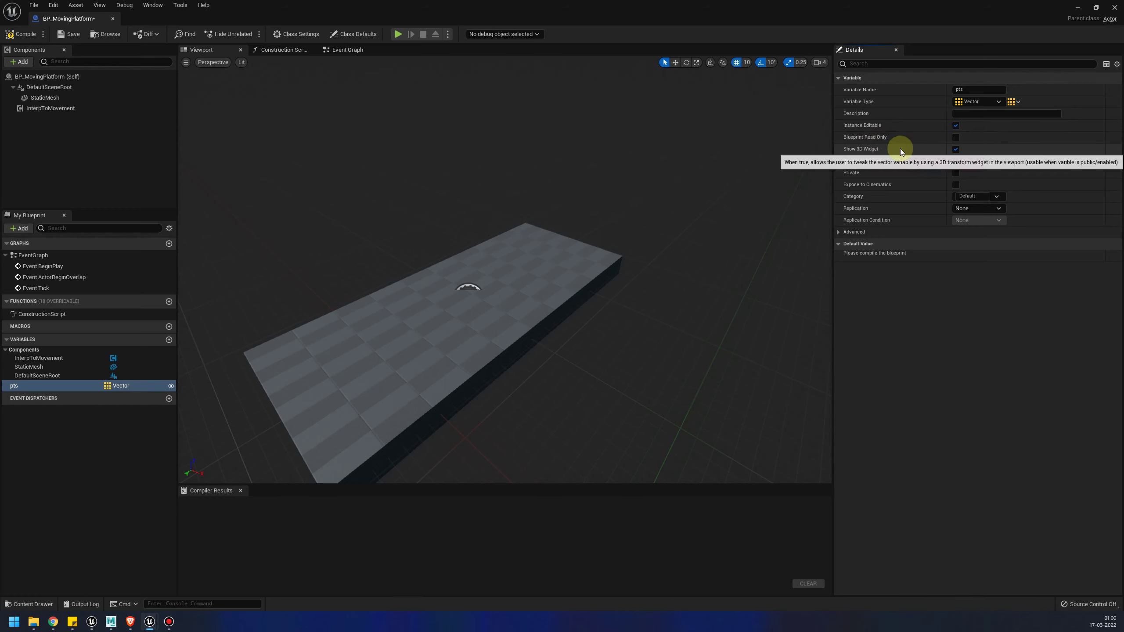
click(21, 34)
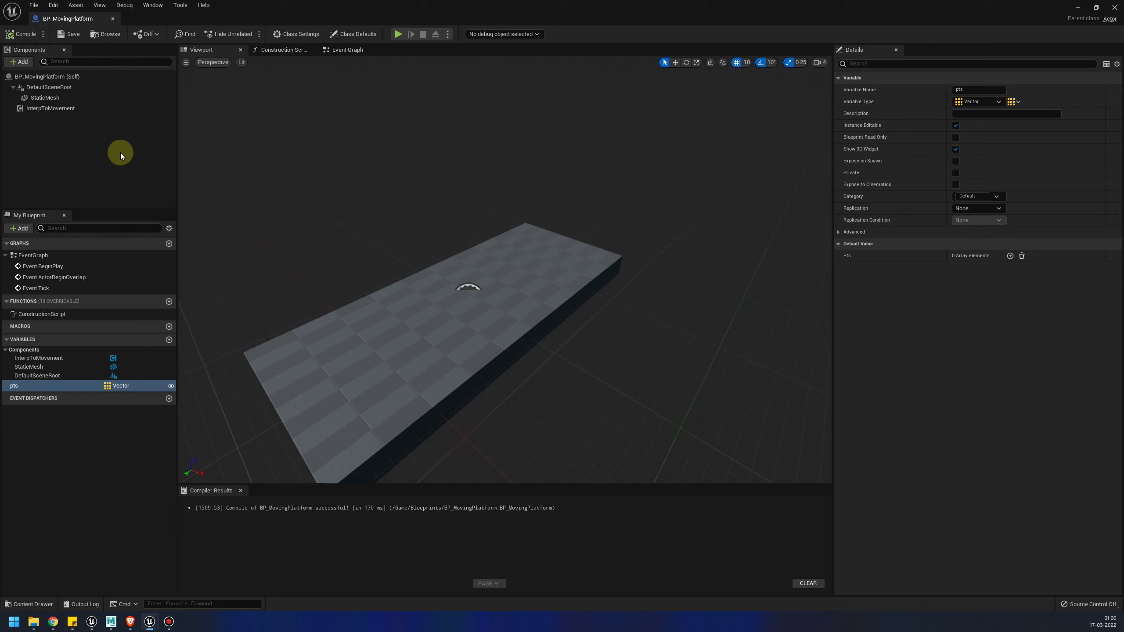
- Select InterpToMovement to show its properties, with 0 control points
click(59, 111)
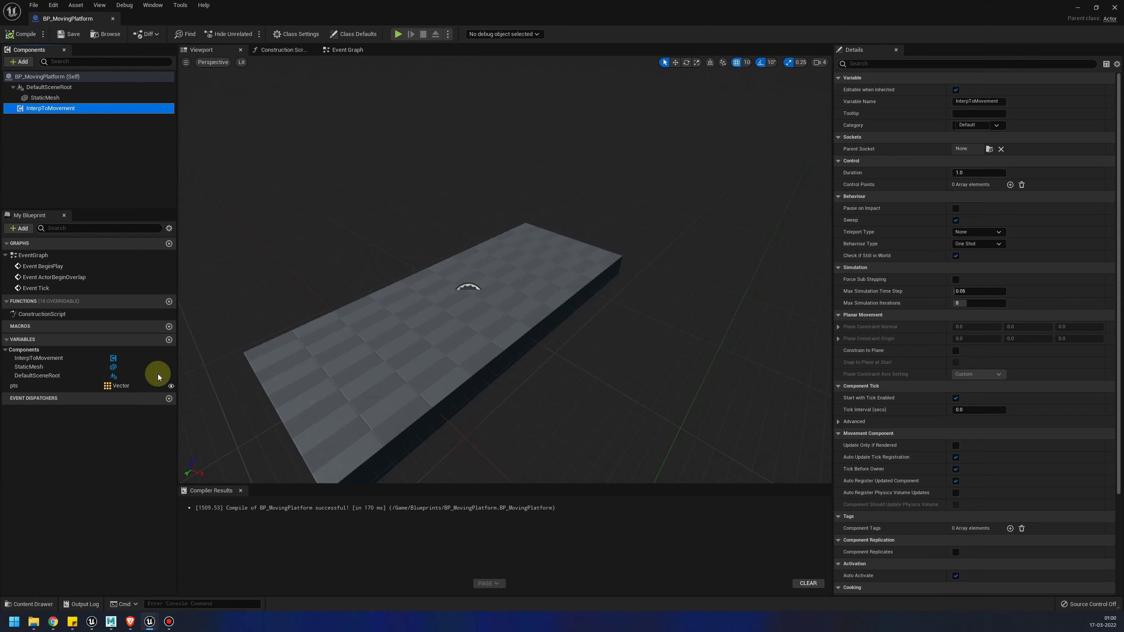
- Place pts and InterpToMovement reference nodes in the Construction Script graph
click(279, 50)
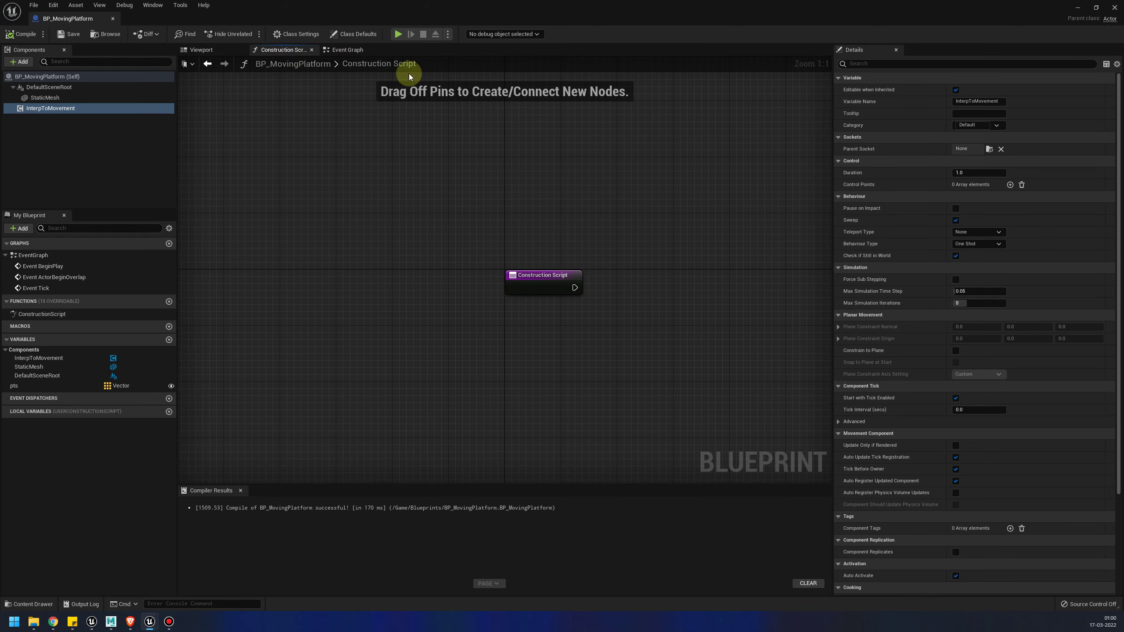
right_drag(635, 282, 488, 208)
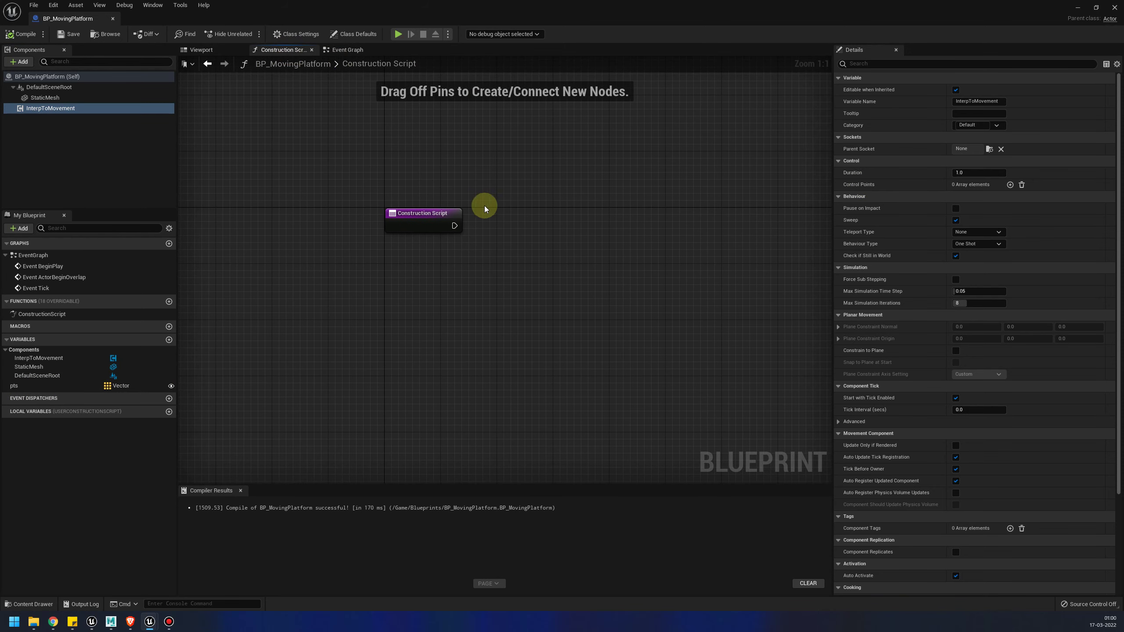
drag(14, 386, 358, 295)
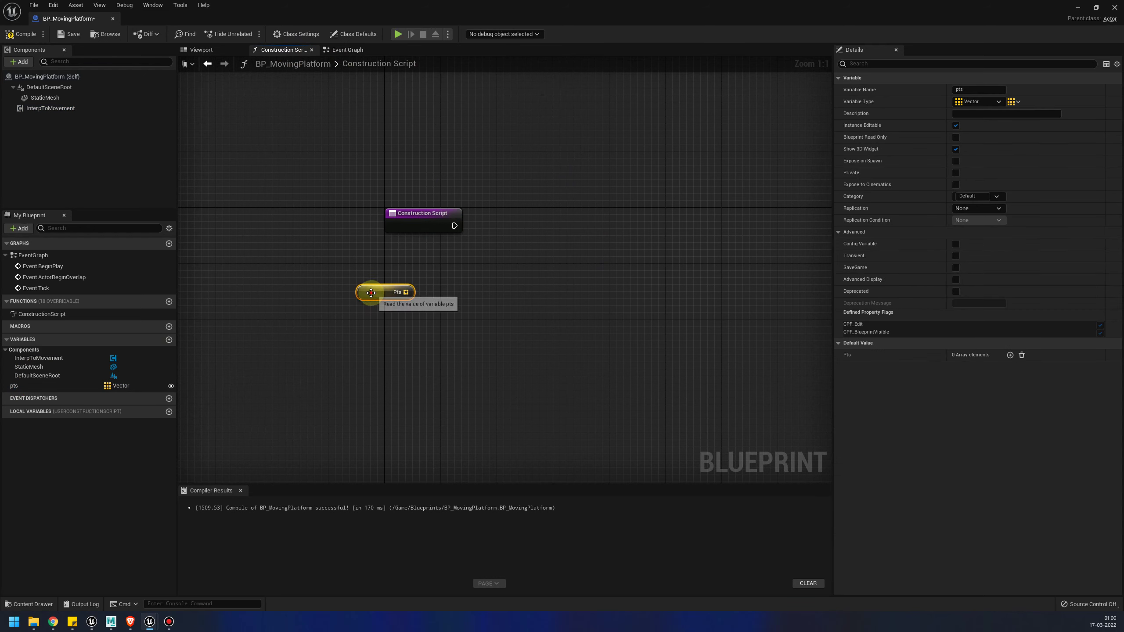
drag(377, 293, 440, 279)
drag(52, 111, 416, 262)
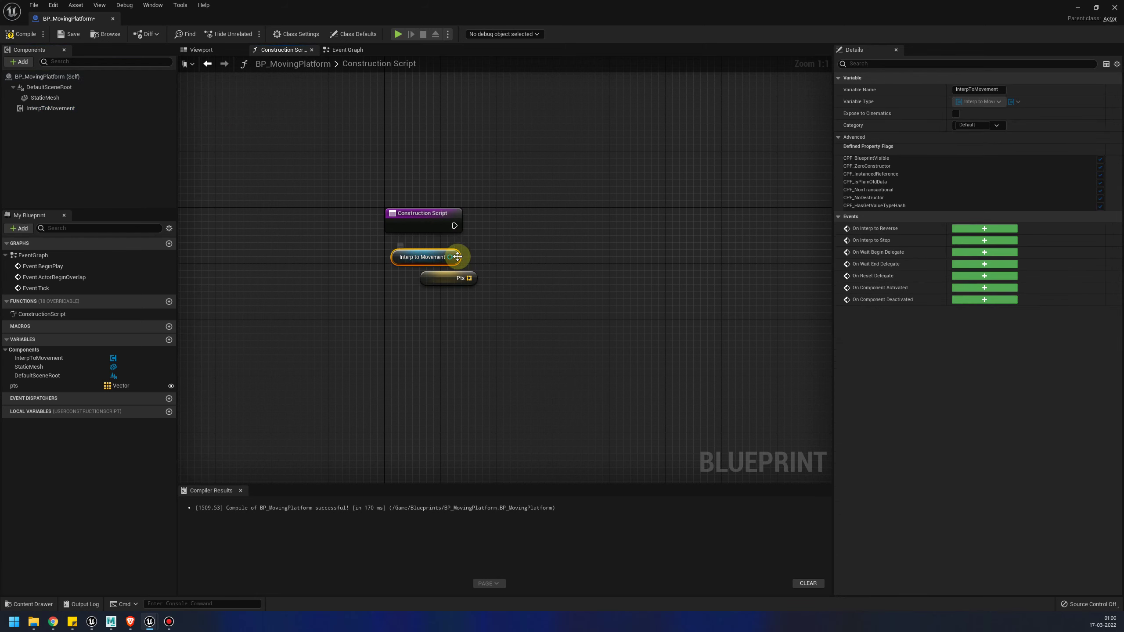
click(520, 236)
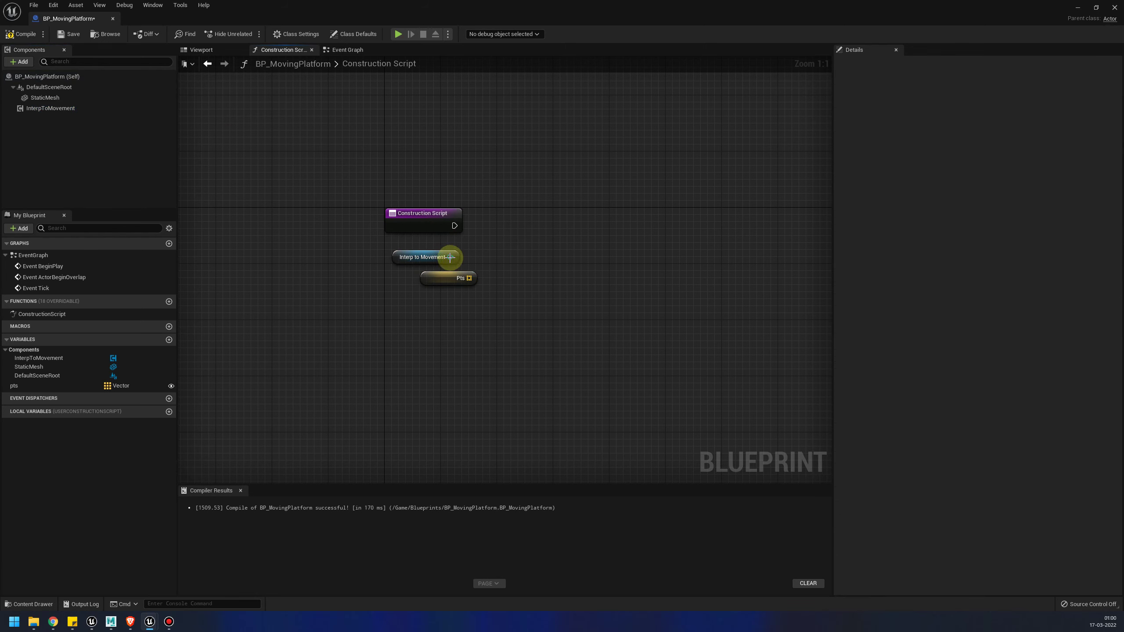
- Add a For Each Loop over pts, driven by the Construction Script execution
mouse_move(466, 284)
mouse_down()
mouse_move(438, 300)
mouse_move(543, 264)
mouse_move(525, 229)
mouse_up()
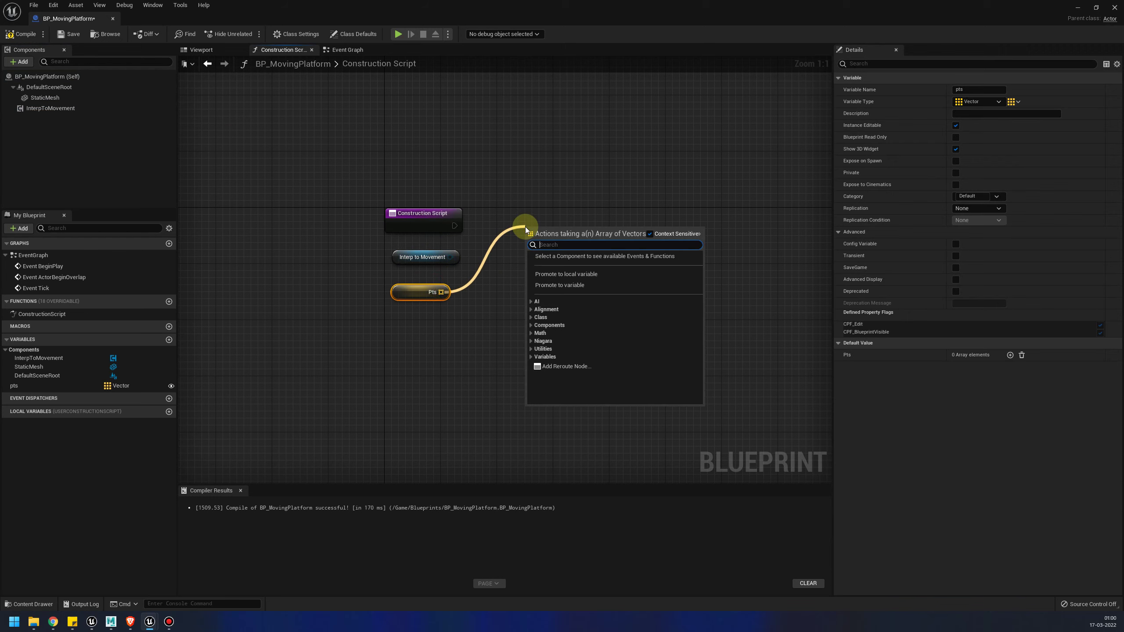
text(fore)
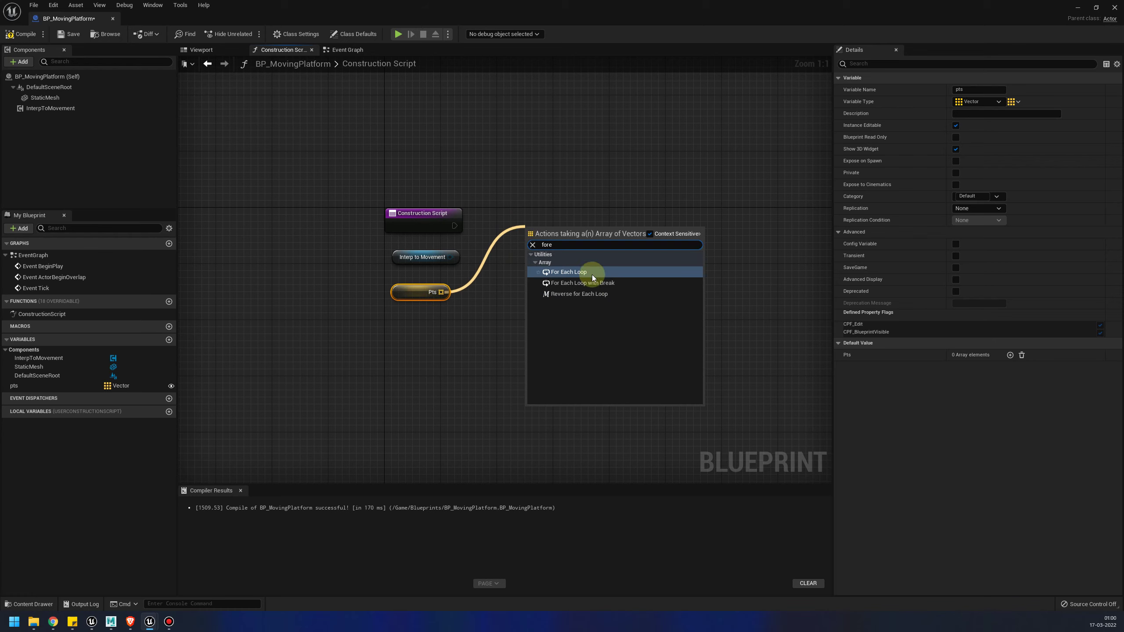
click(588, 273)
drag(574, 233, 574, 219)
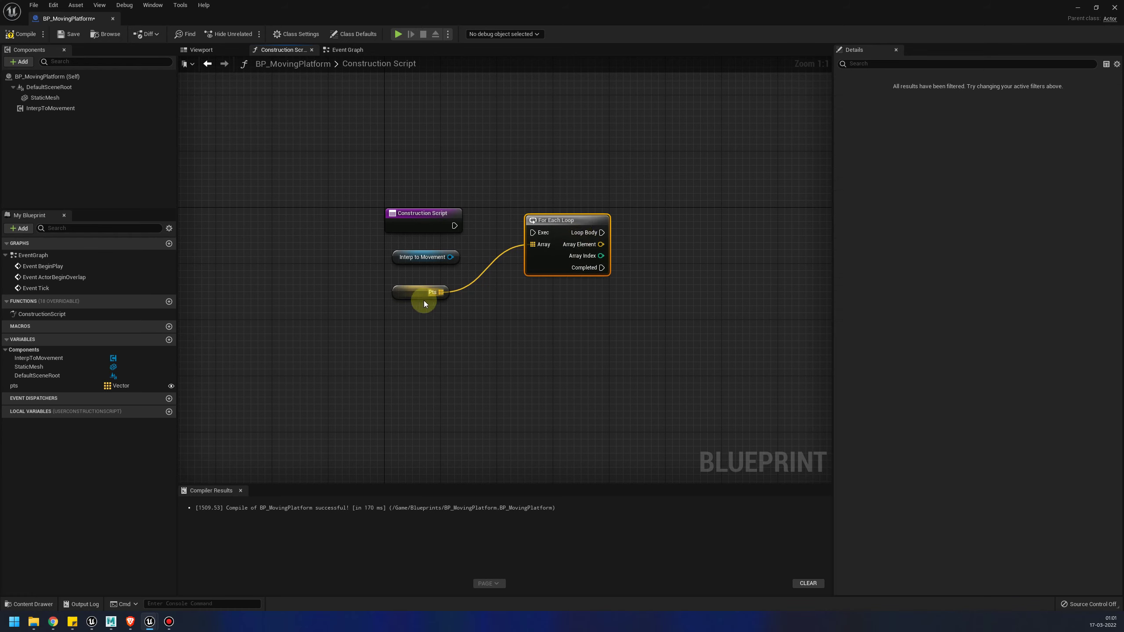
mouse_move(456, 229)
mouse_down()
mouse_move(533, 233)
mouse_move(545, 209)
mouse_up()
- Feed each loop element into Add Control Point Position on InterpToMovement, then compile and save
mouse_move(411, 261)
mouse_down()
mouse_move(567, 284)
mouse_move(547, 298)
mouse_move(655, 240)
mouse_up()
text(add)
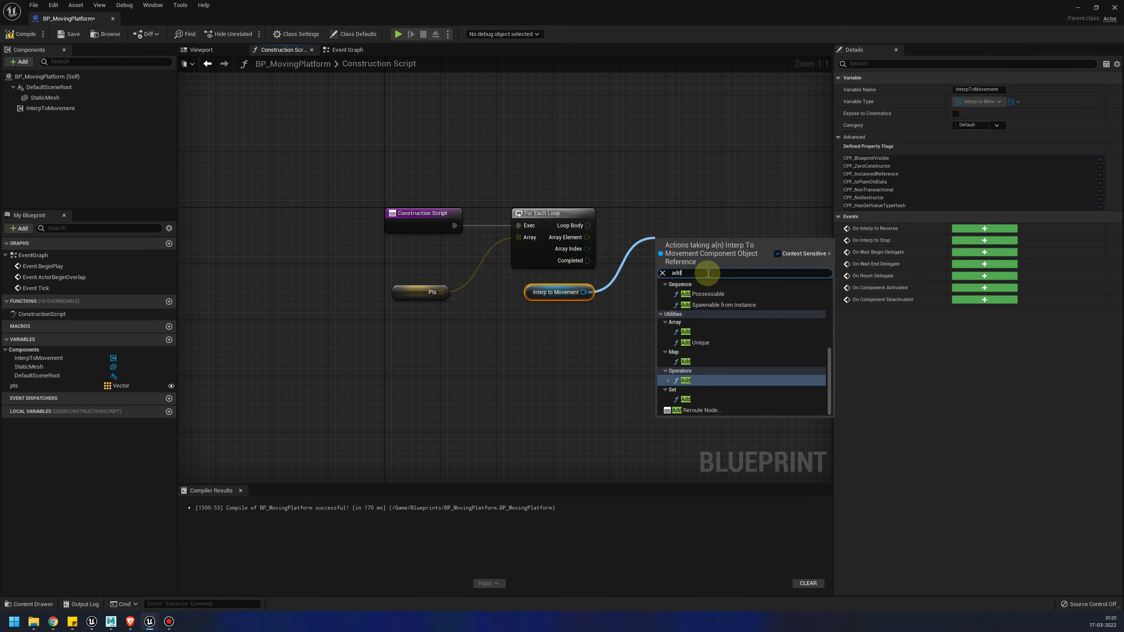
text(po)
key(BackSpace)
key(BackSpace)
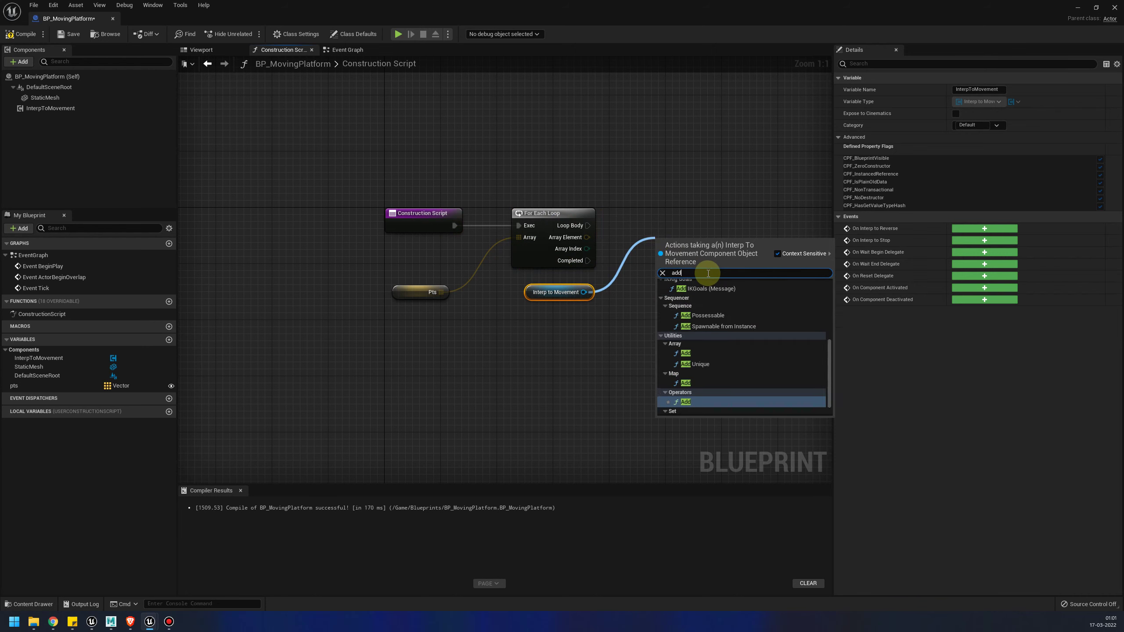
text(con)
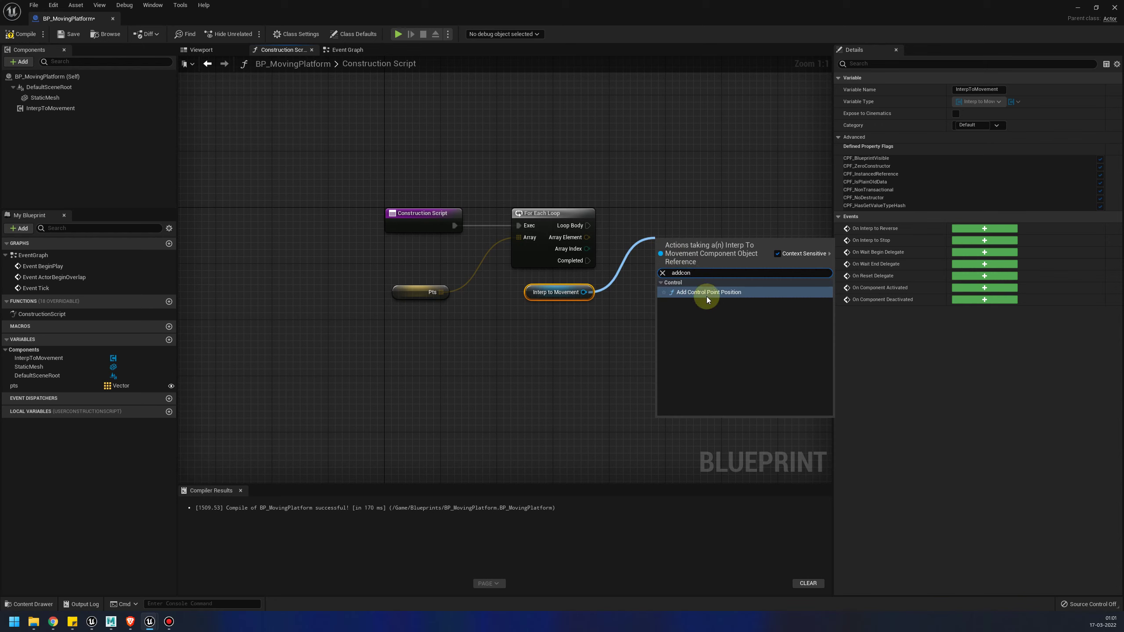
click(711, 294)
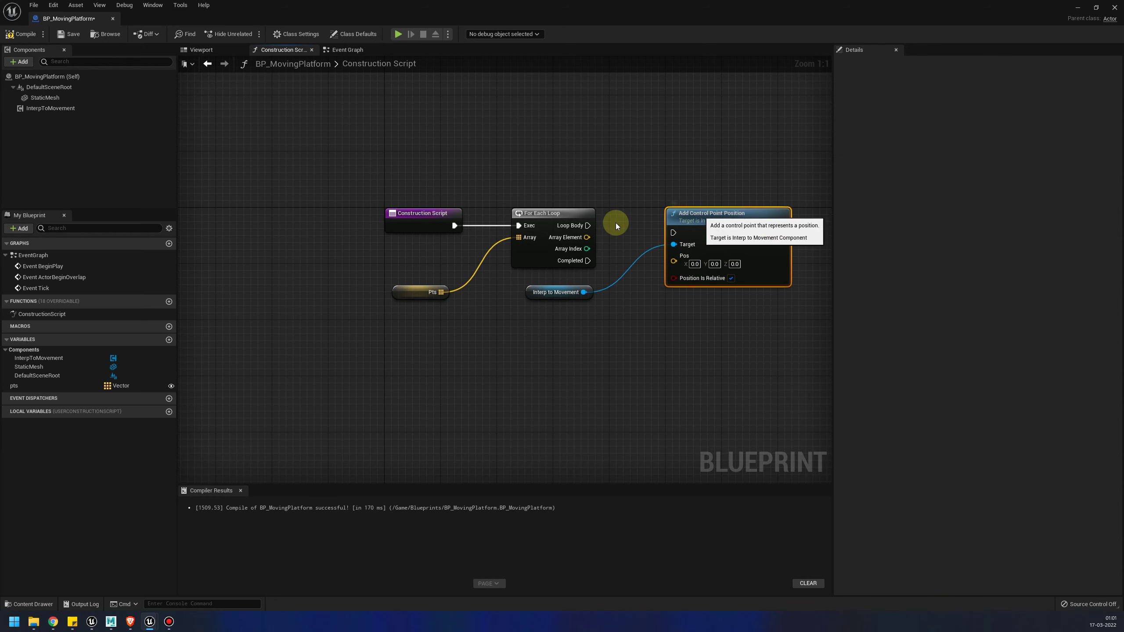
drag(588, 226, 674, 233)
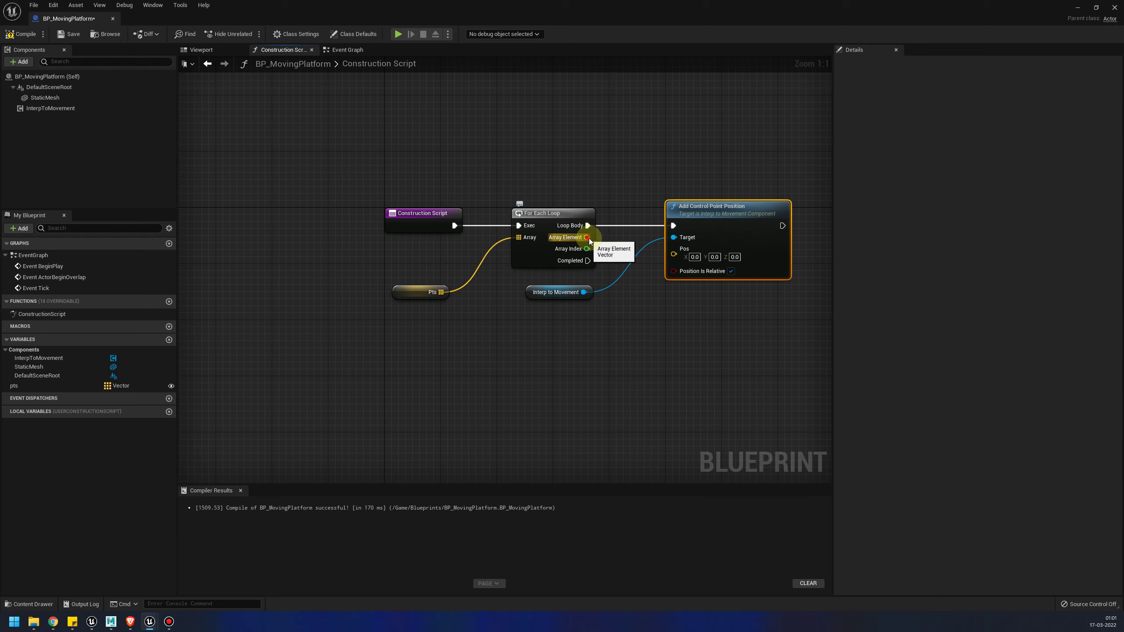
drag(587, 237, 674, 253)
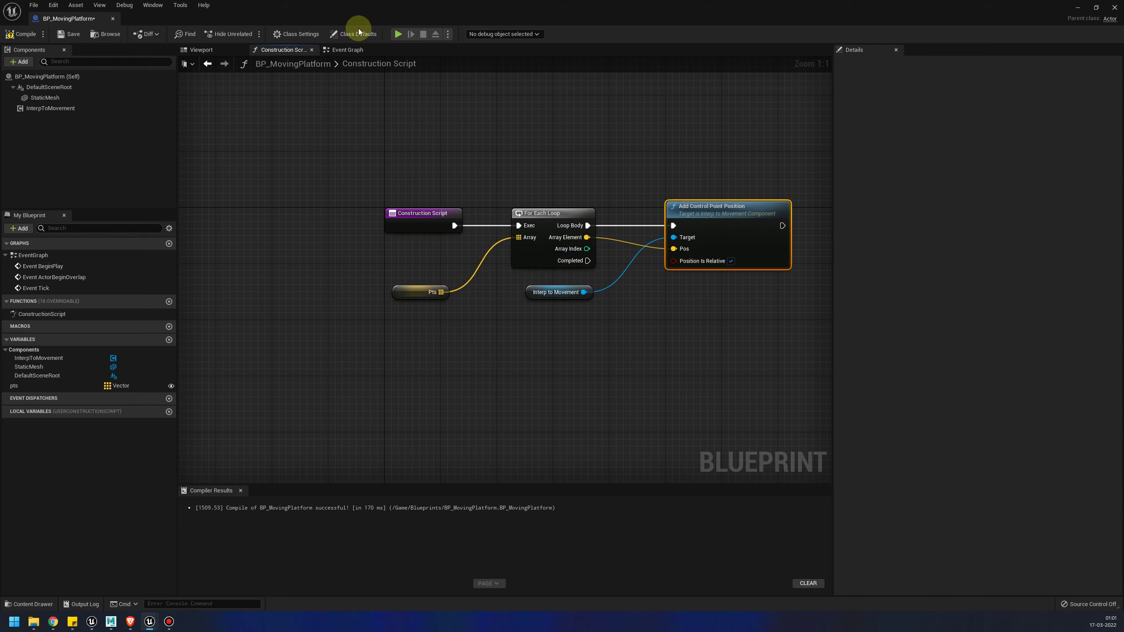
click(20, 34)
click(69, 34)
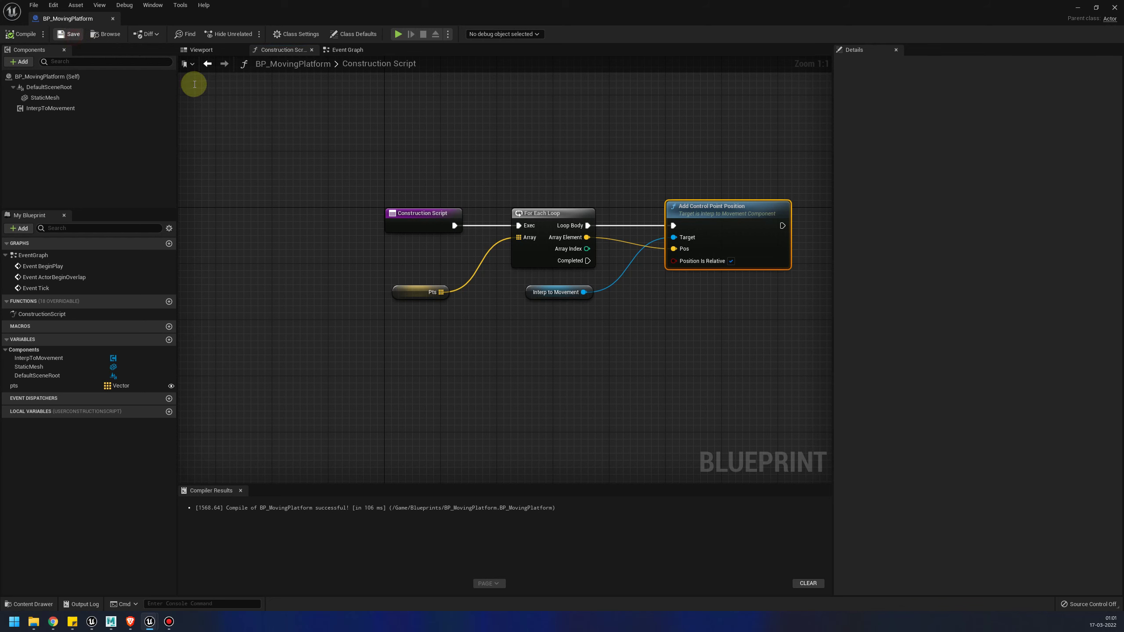
- Place a BP_MovingPlatform instance on the floor of the level
click(1114, 9)
drag(163, 491, 496, 311)
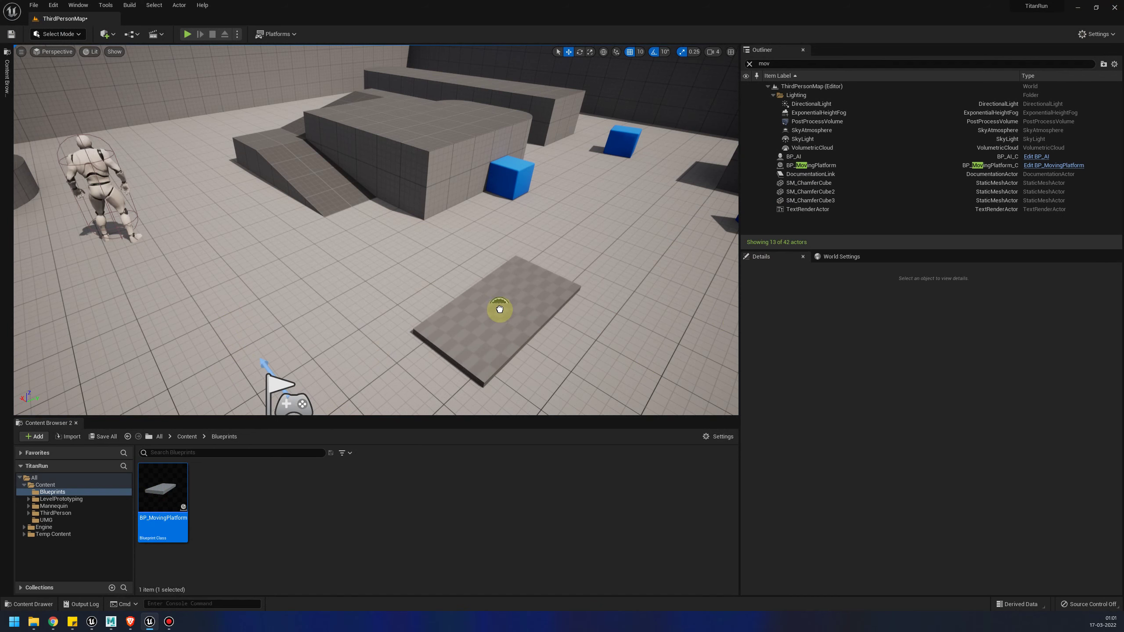
mouse_move(496, 311)
mouse_down()
mouse_move(490, 284)
mouse_move(419, 276)
mouse_move(419, 253)
mouse_up()
scroll(539, 311, down, 3)
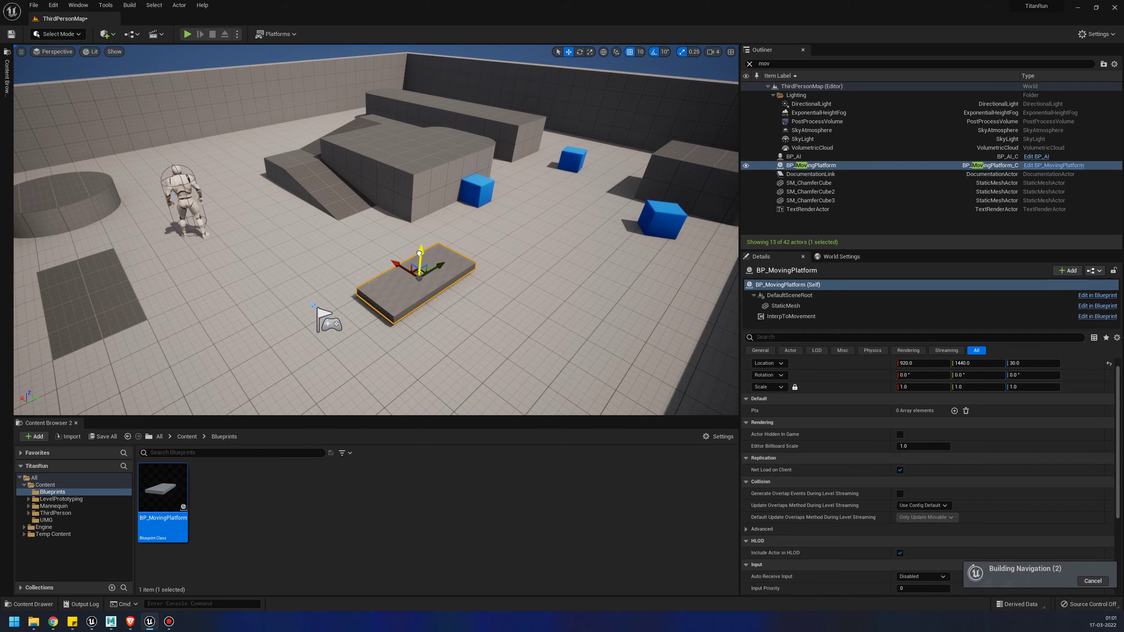
mouse_move(491, 284)
right_down()
mouse_move(526, 310)
mouse_move(498, 230)
right_up()
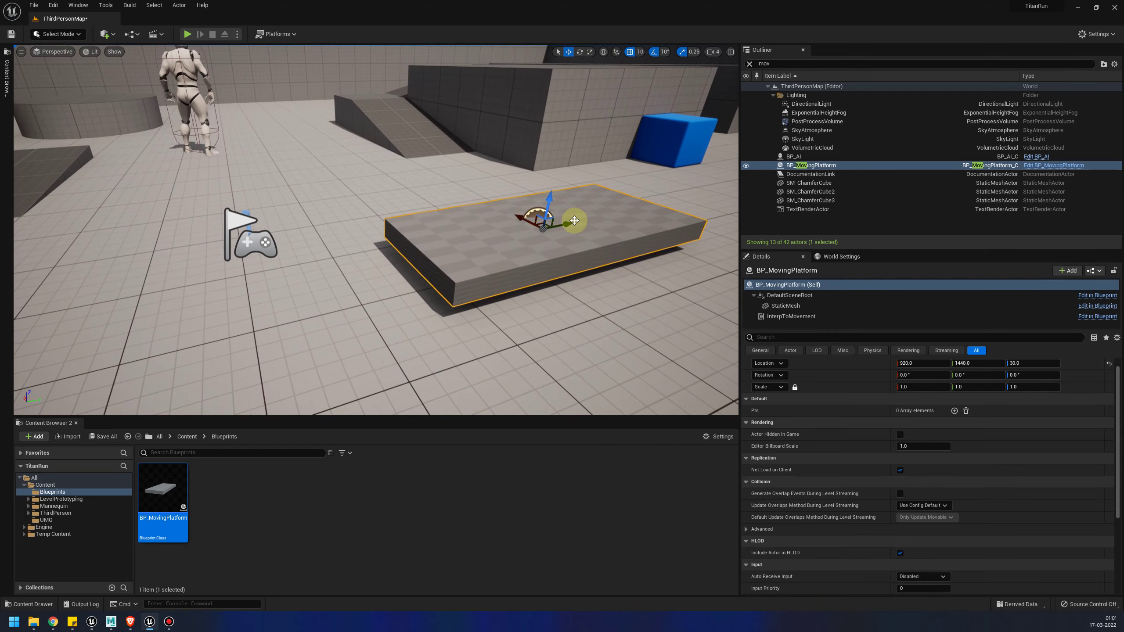
right_drag(498, 230, 562, 244)
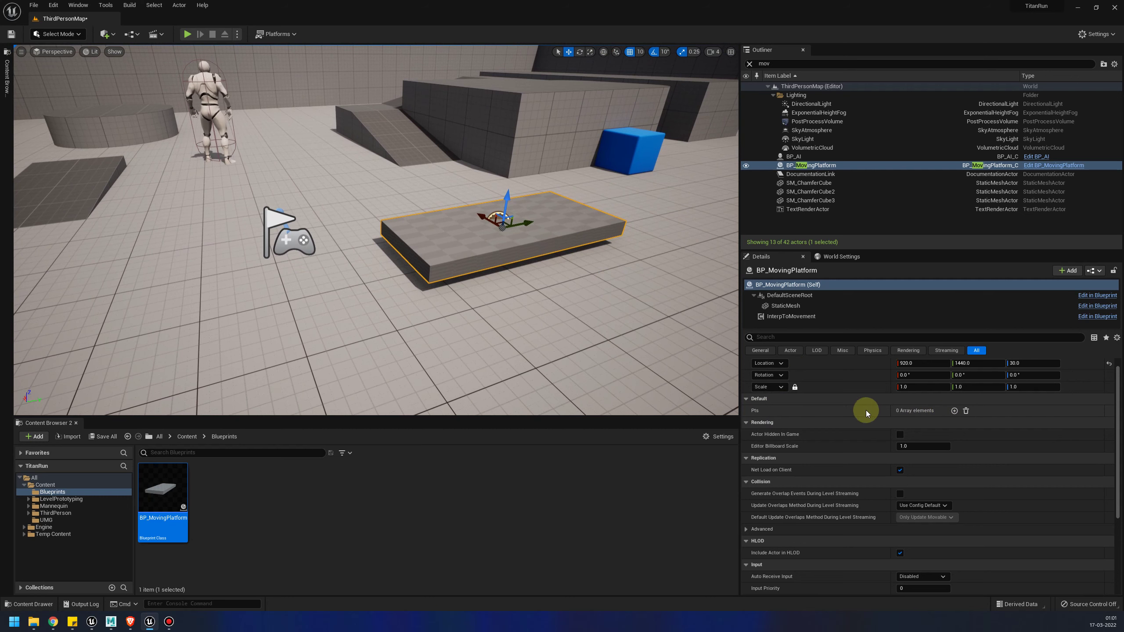
- Add a Pts[0] point moved to Y -320, then shift the platform along Y
click(955, 411)
right_drag(399, 310, 389, 305)
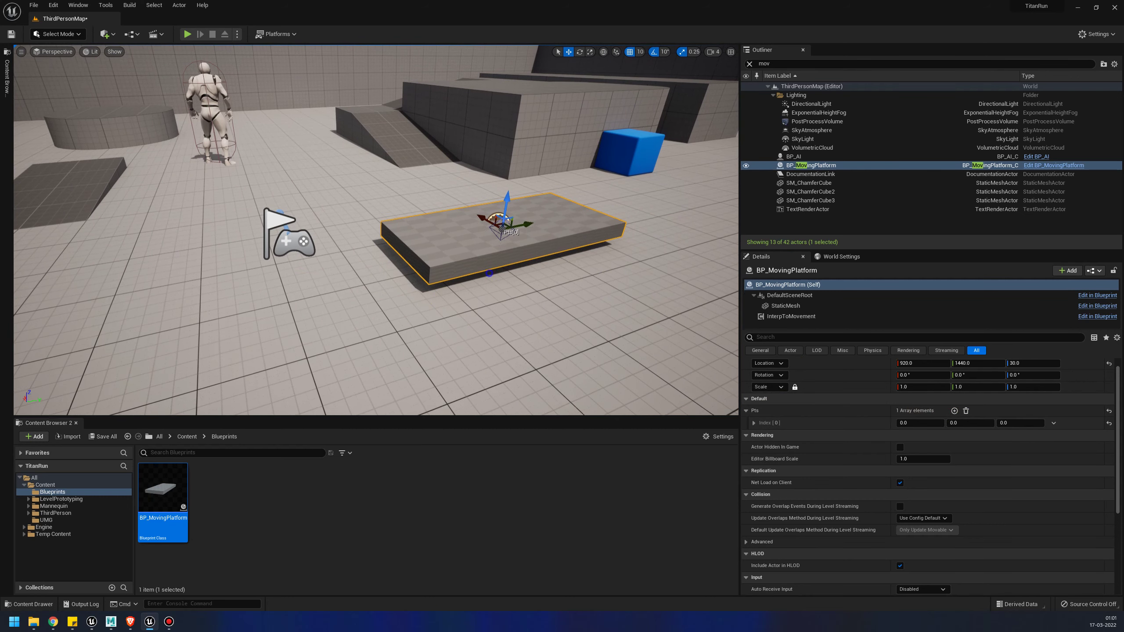
click(486, 248)
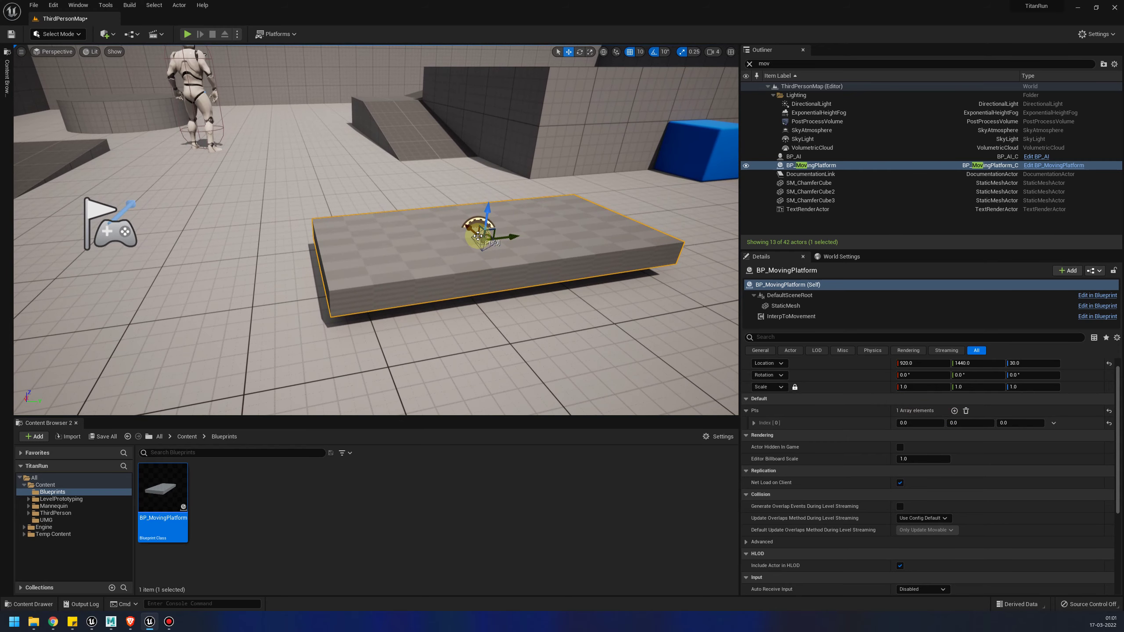
scroll(517, 244, up, 2)
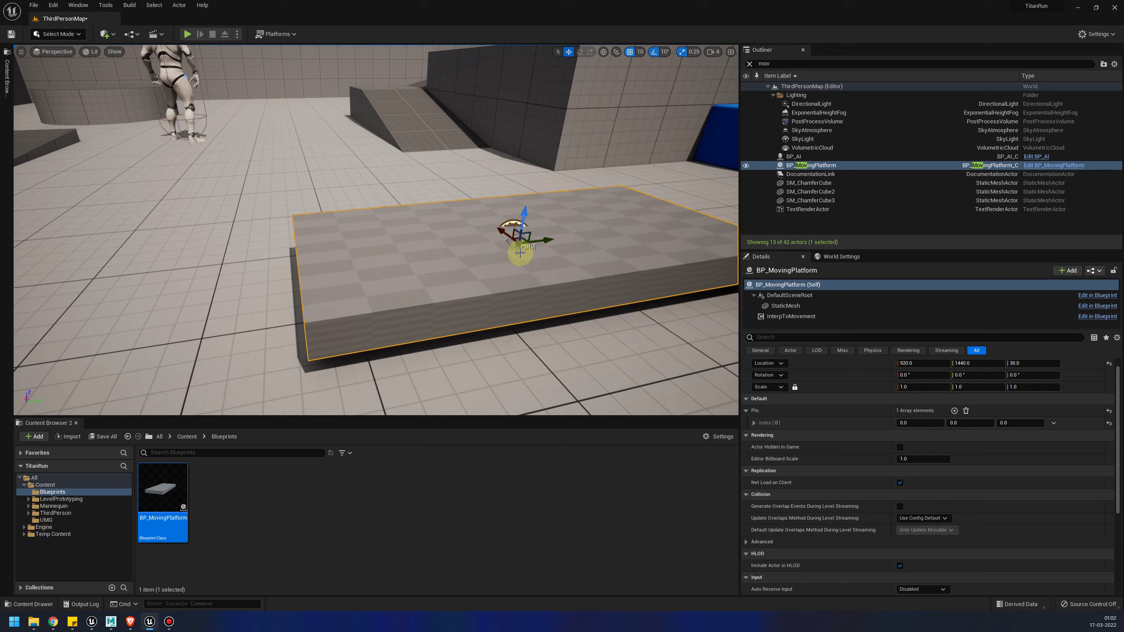
drag(550, 241, 111, 266)
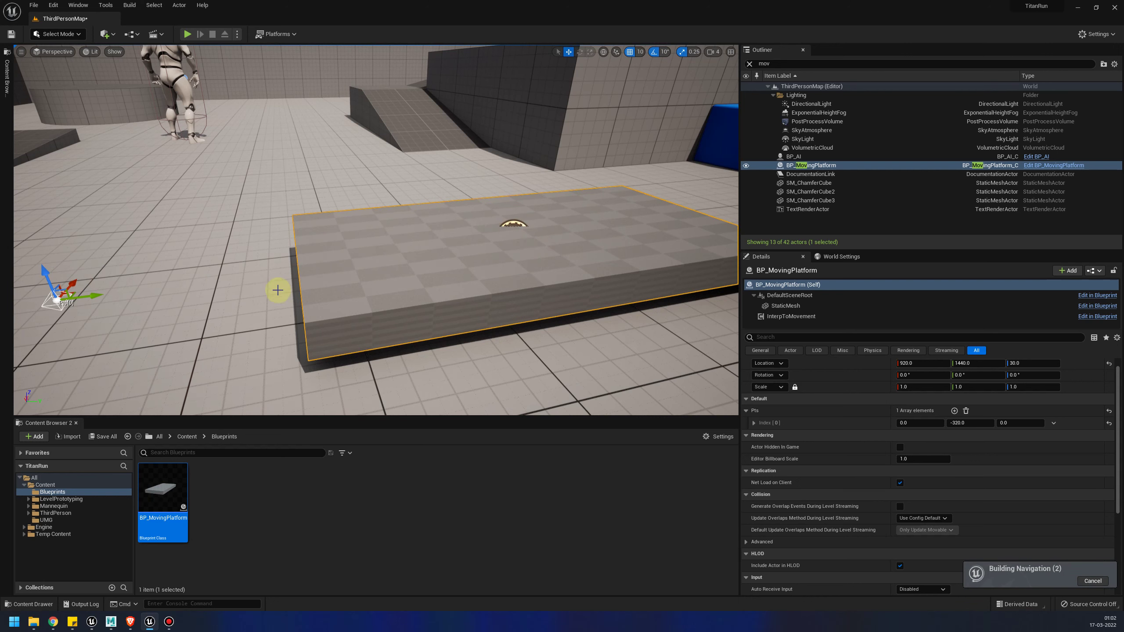
scroll(276, 289, down, 2)
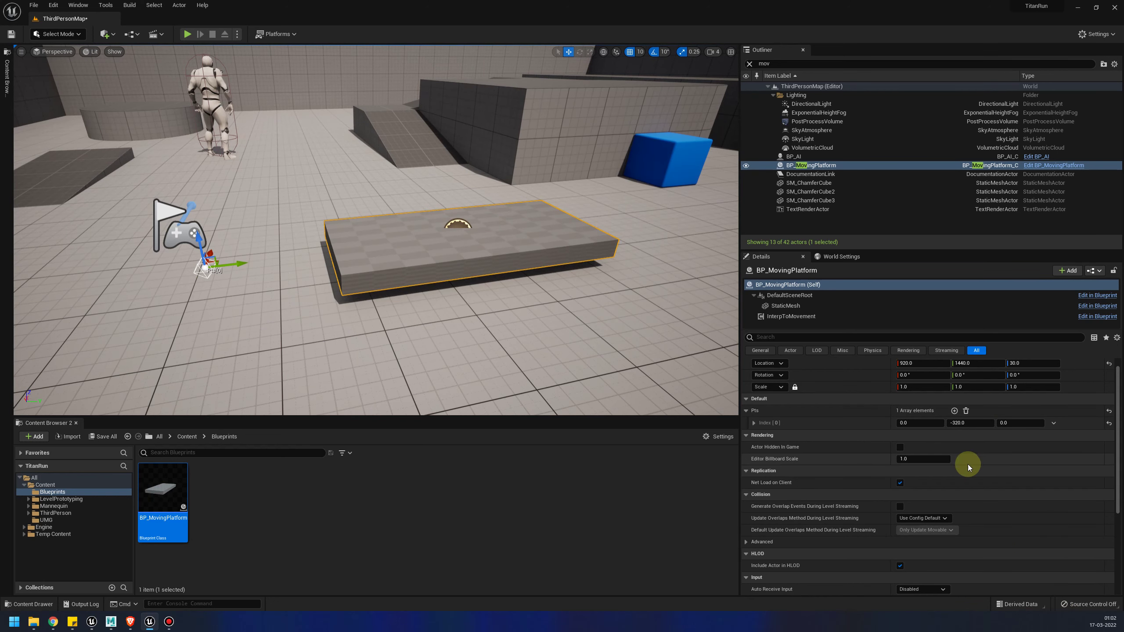
click(467, 246)
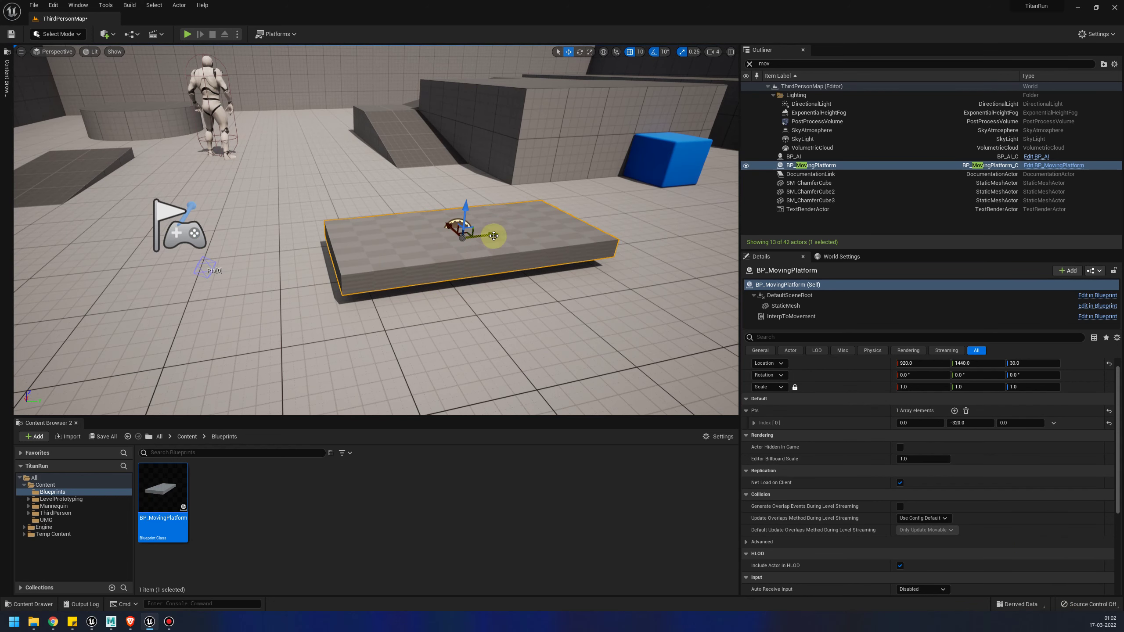
drag(494, 235, 429, 242)
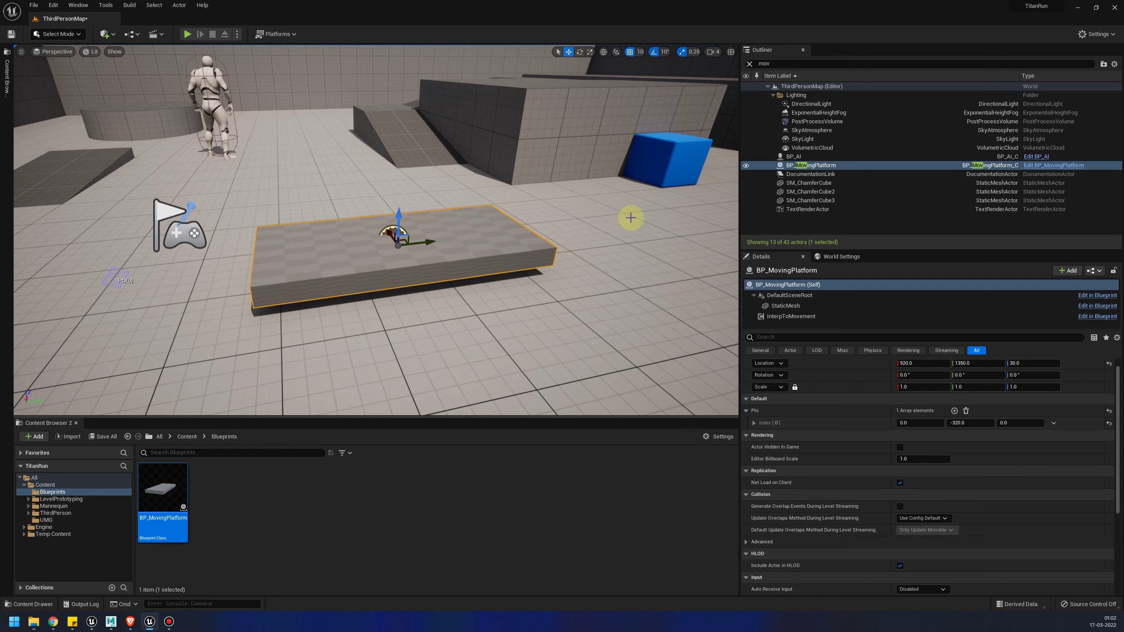
- Display the navigation mesh in the viewport and slide the platform along Y
click(113, 52)
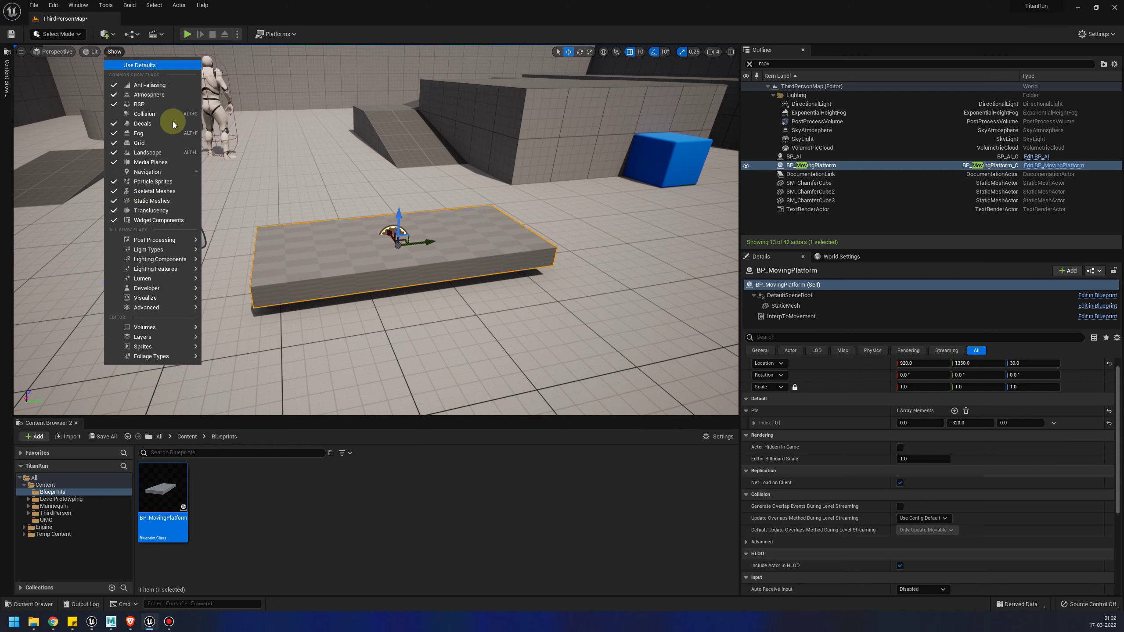
click(146, 173)
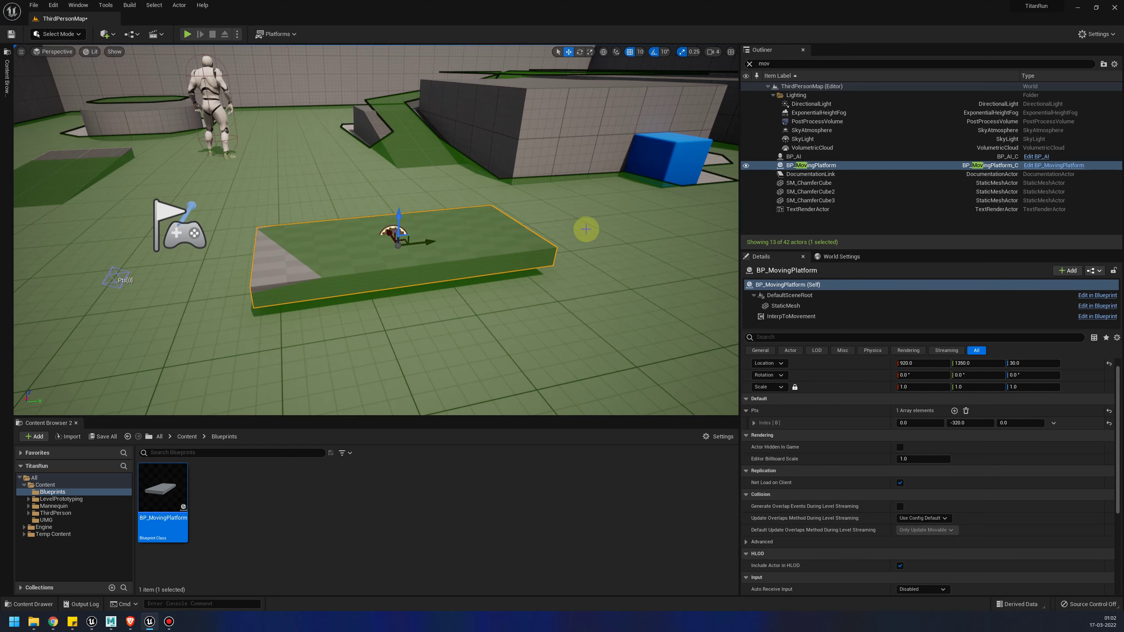
mouse_move(586, 229)
mouse_down()
mouse_move(441, 250)
mouse_move(404, 244)
mouse_up()
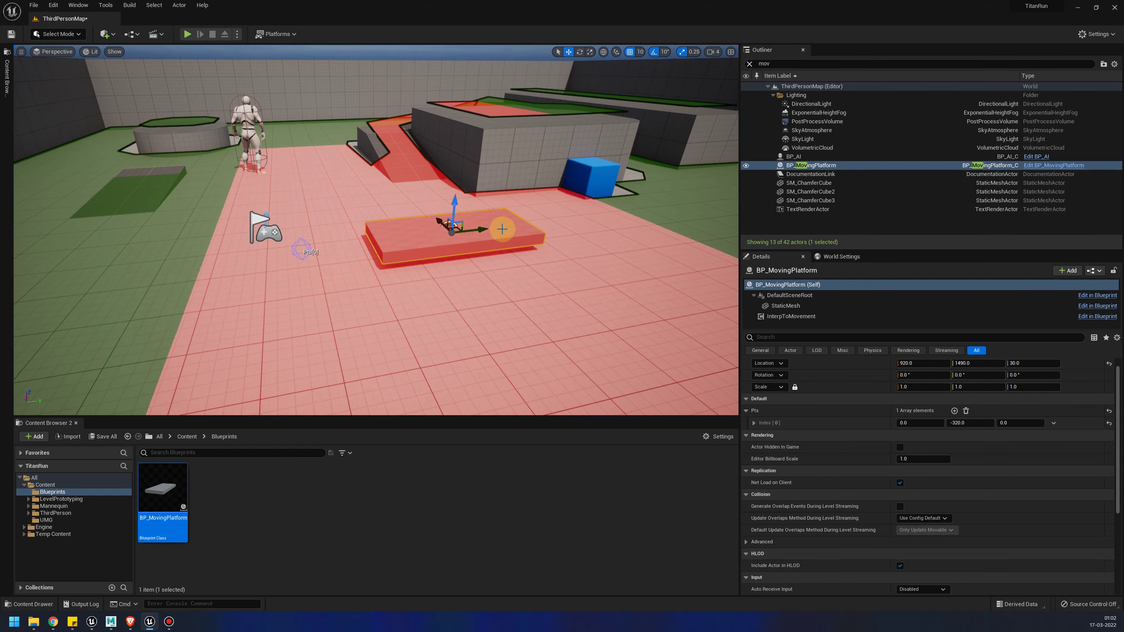
- Raise the platform above the floor and reopen BP_MovingPlatform in the Blueprint editor
scroll(404, 244, down, 2)
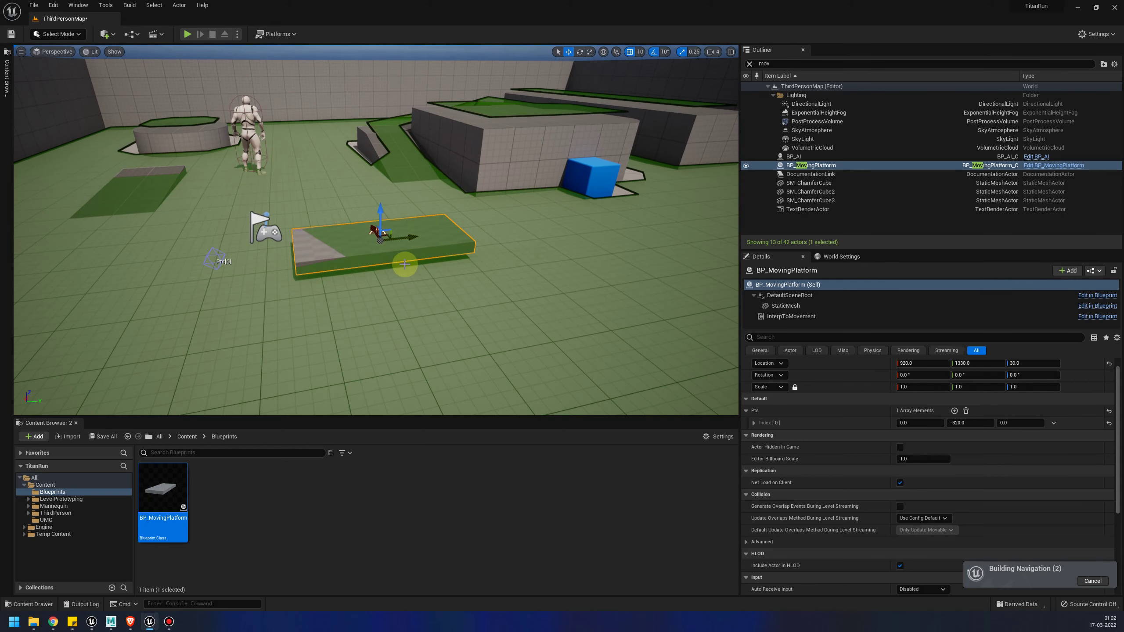
drag(397, 263, 380, 206)
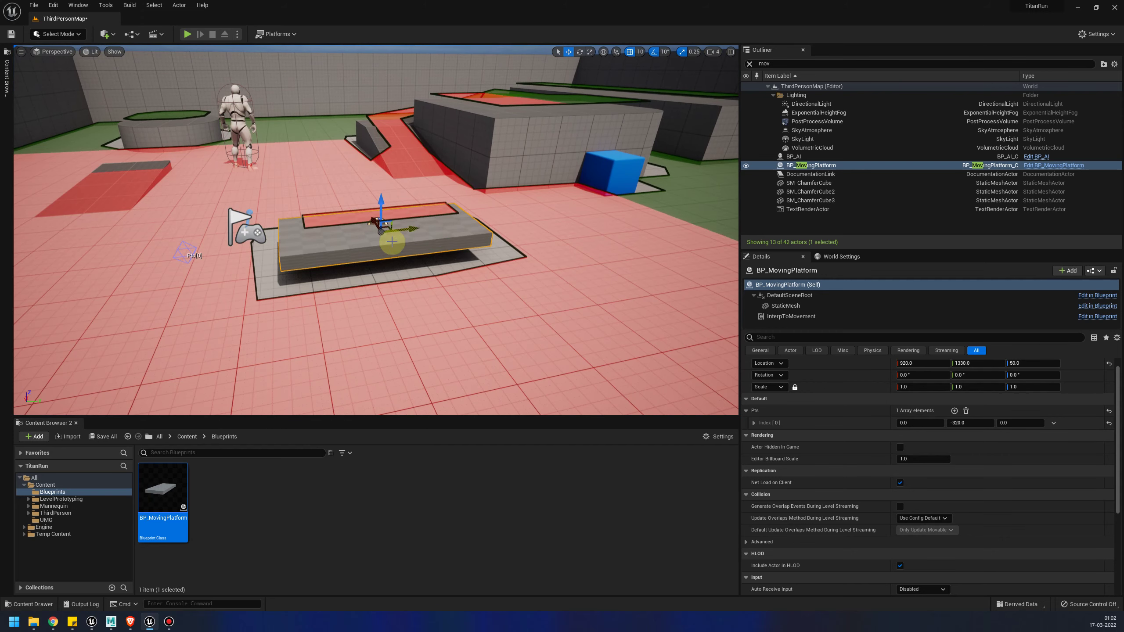
drag(469, 220, 673, 209)
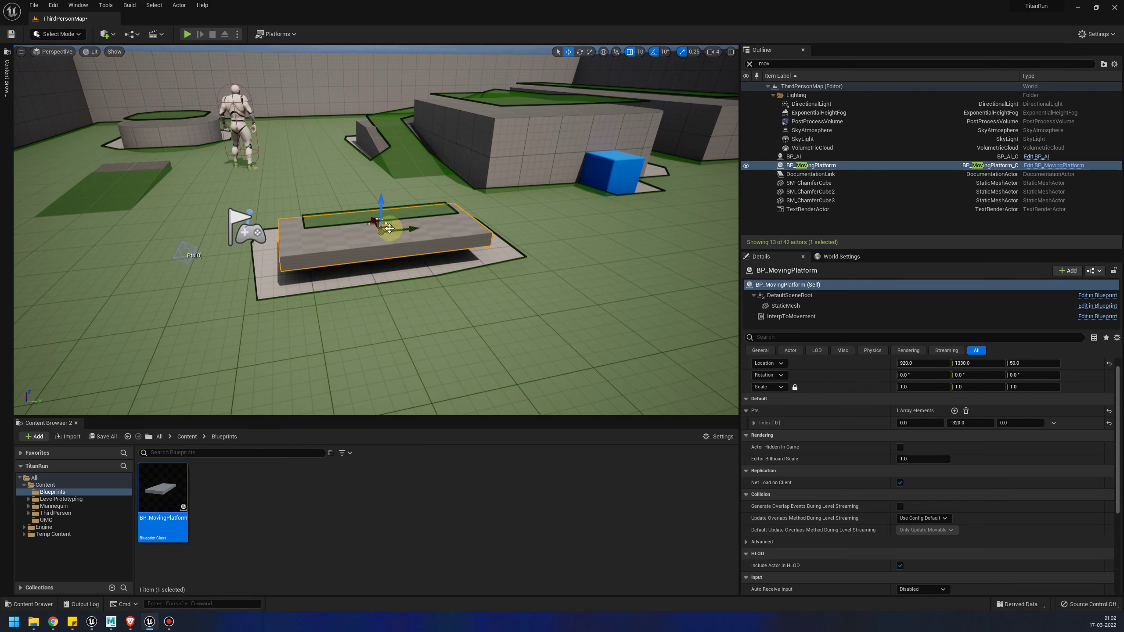
double_click(163, 489)
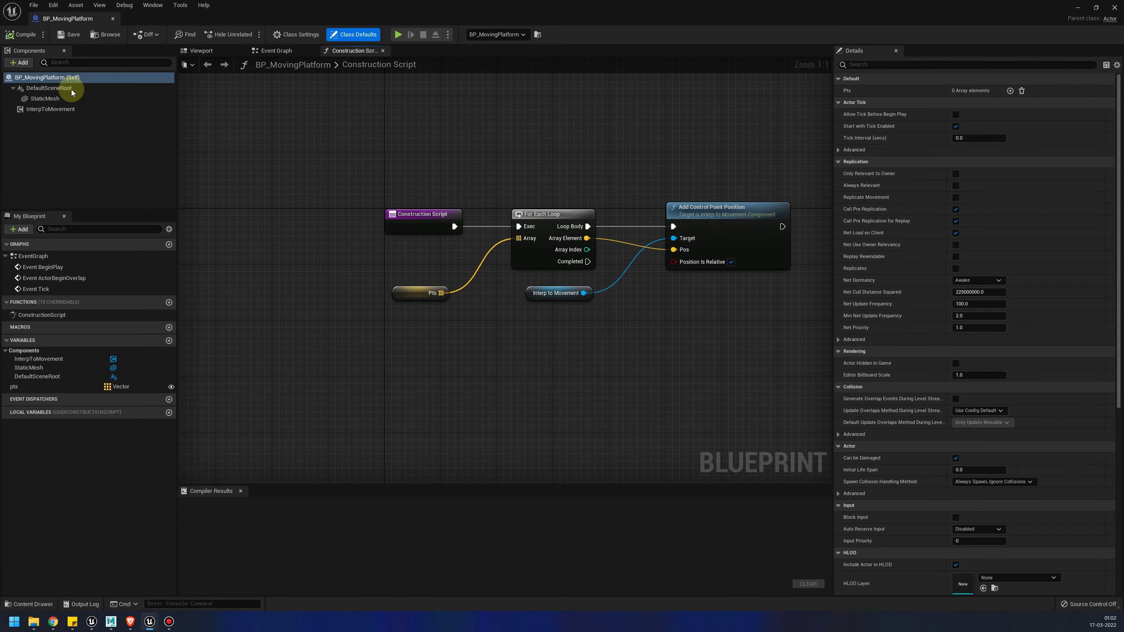
- Turn off Can Ever Affect Navigation on the platform's StaticMesh component
click(44, 98)
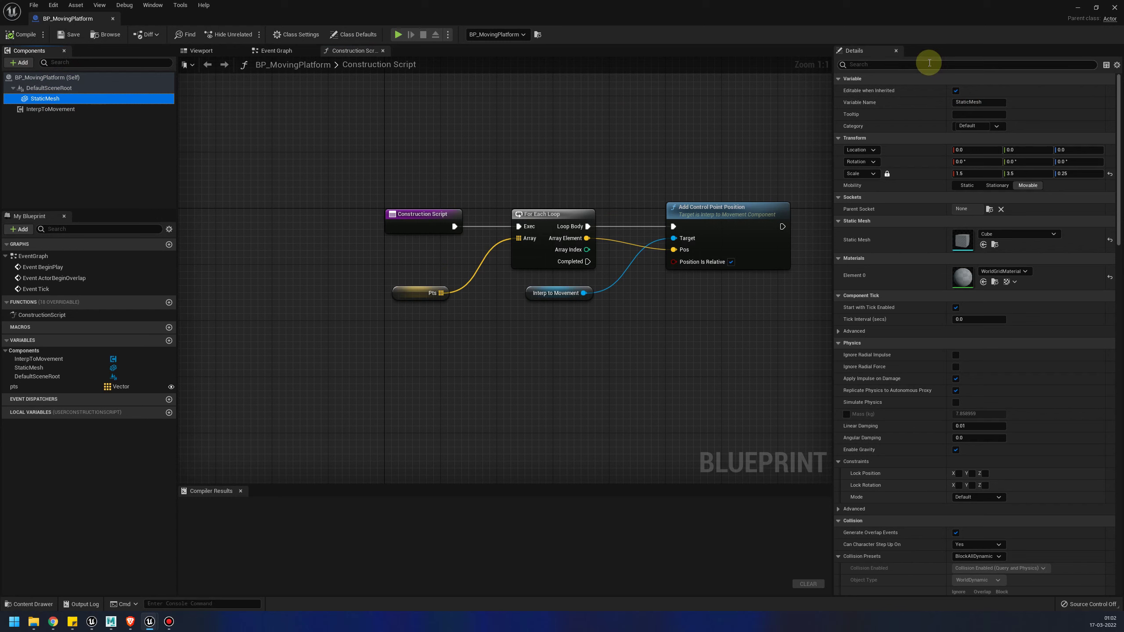
click(928, 64)
text(nav)
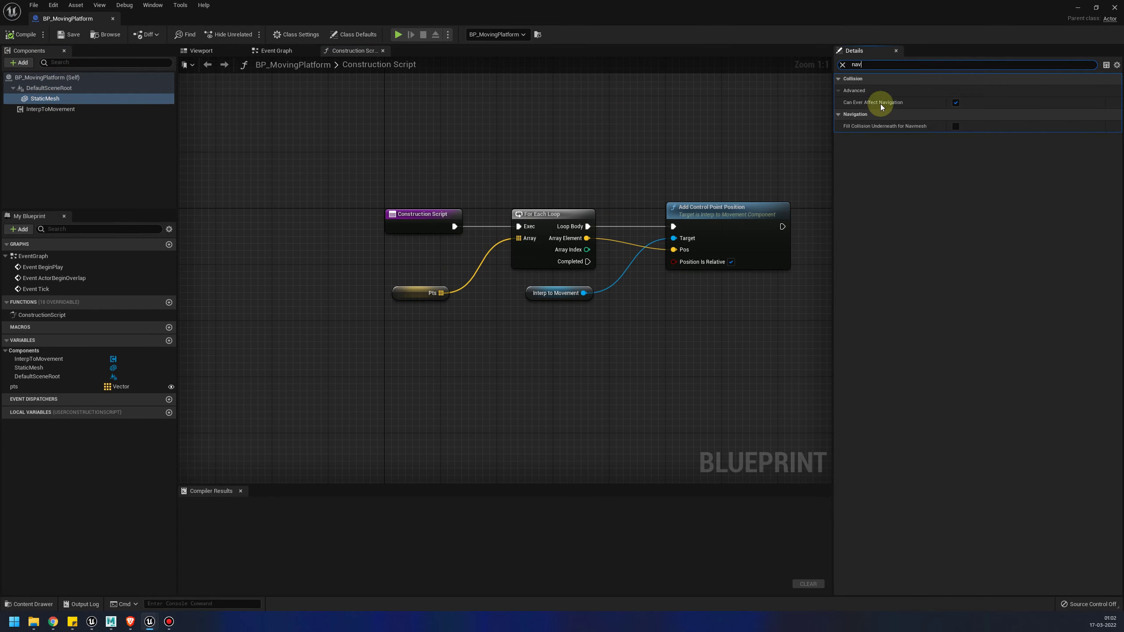
click(956, 104)
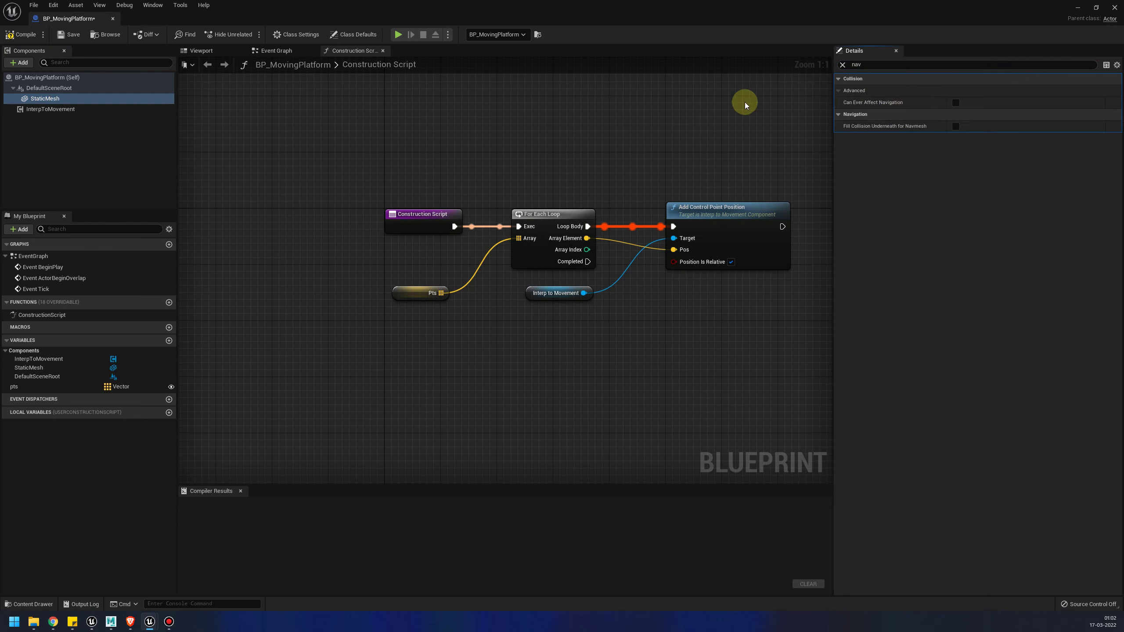
- Compile and save BP_MovingPlatform, then close the Blueprint editor
click(20, 35)
click(72, 40)
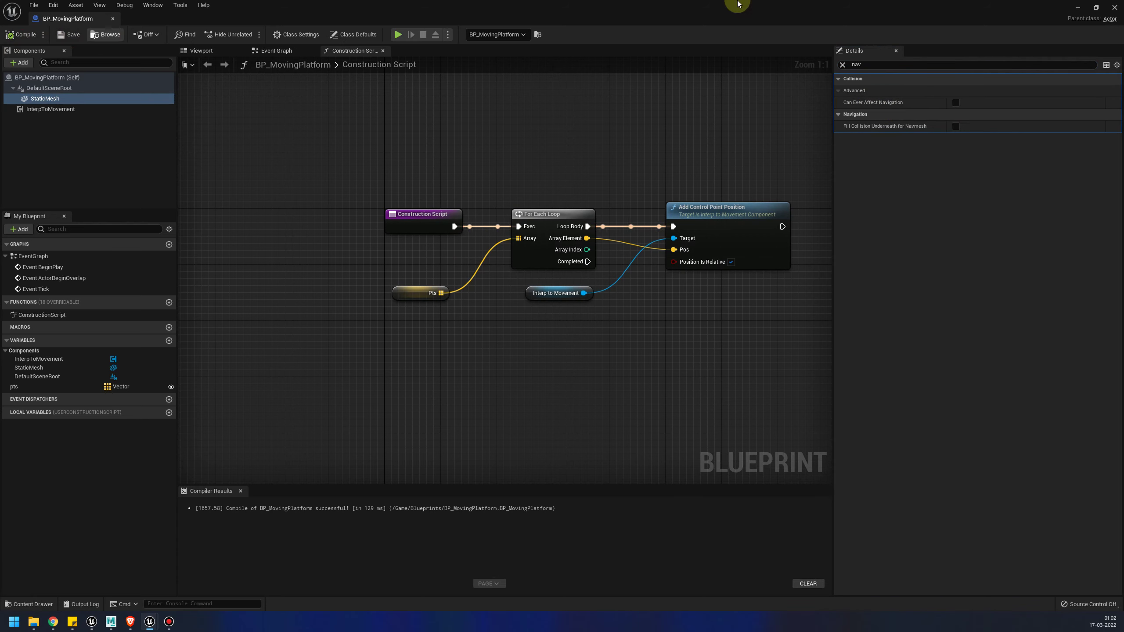
click(1115, 7)
- Nudge the platform along Y and add a second Pts point, setting the first point's Y to -800
drag(411, 234, 423, 230)
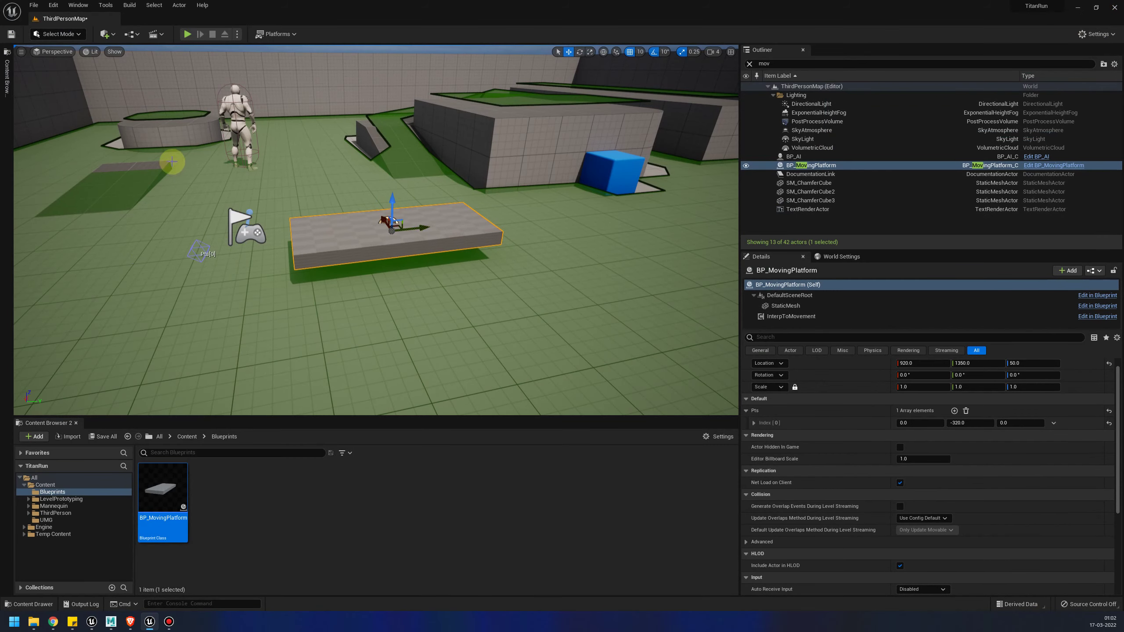
drag(423, 229, 407, 234)
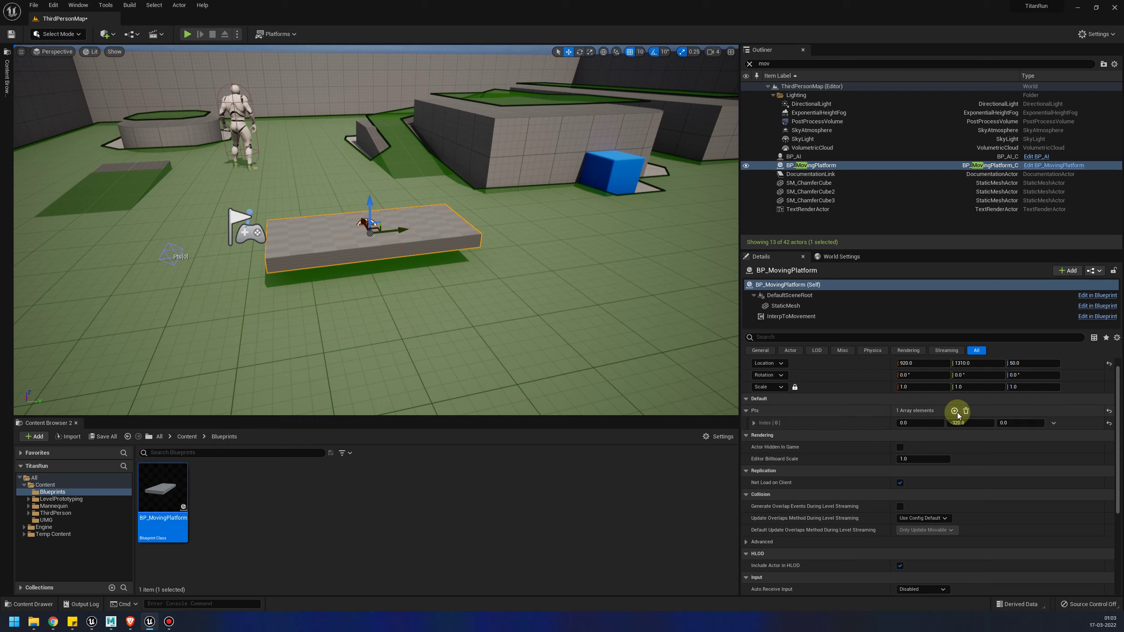
click(954, 411)
text(320)
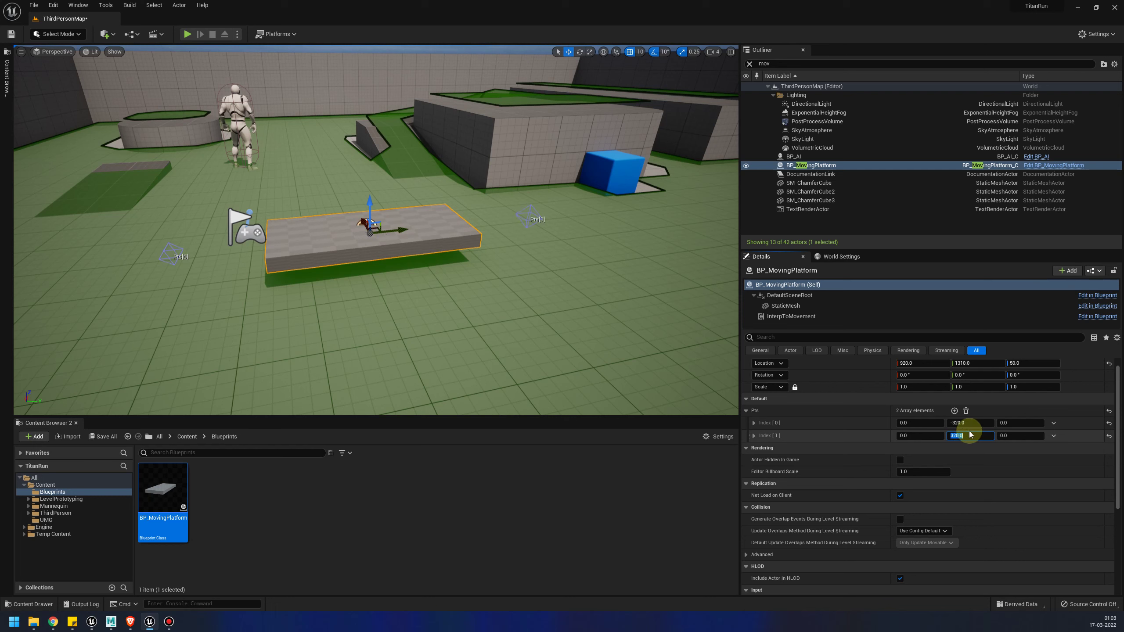
click(969, 423)
text(-800)
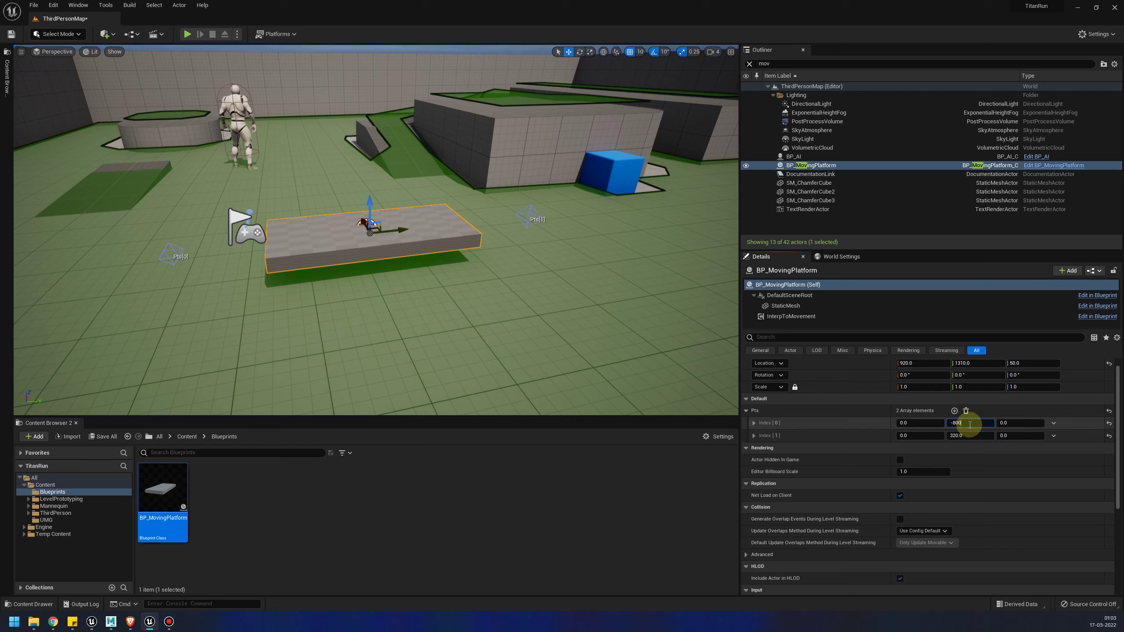
click(969, 436)
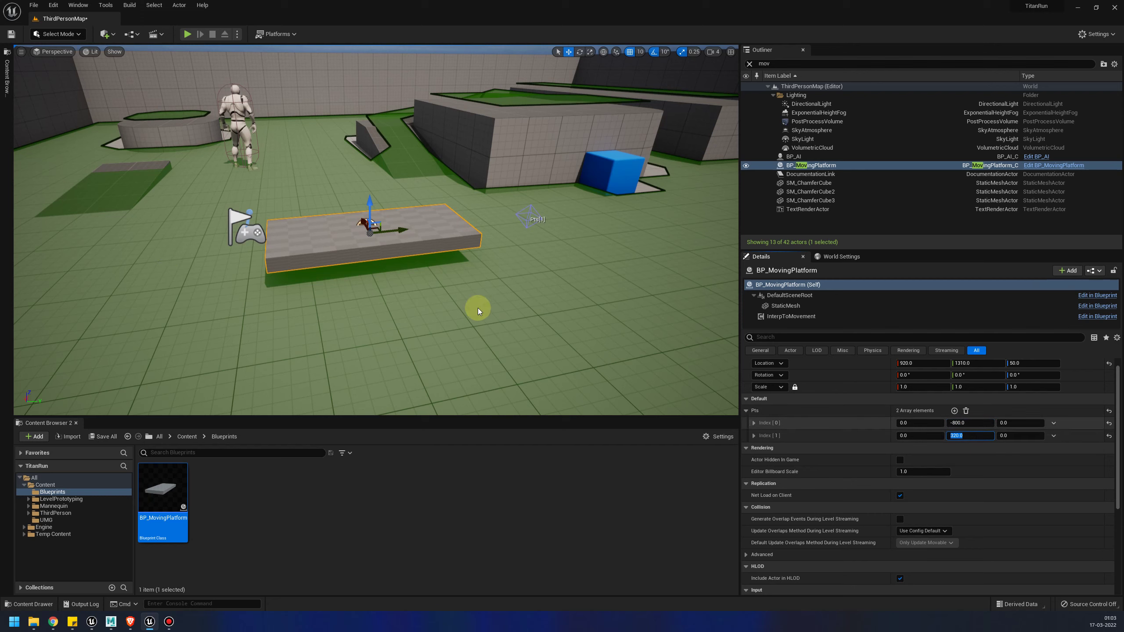
scroll(465, 252, down, 3)
drag(469, 235, 485, 243)
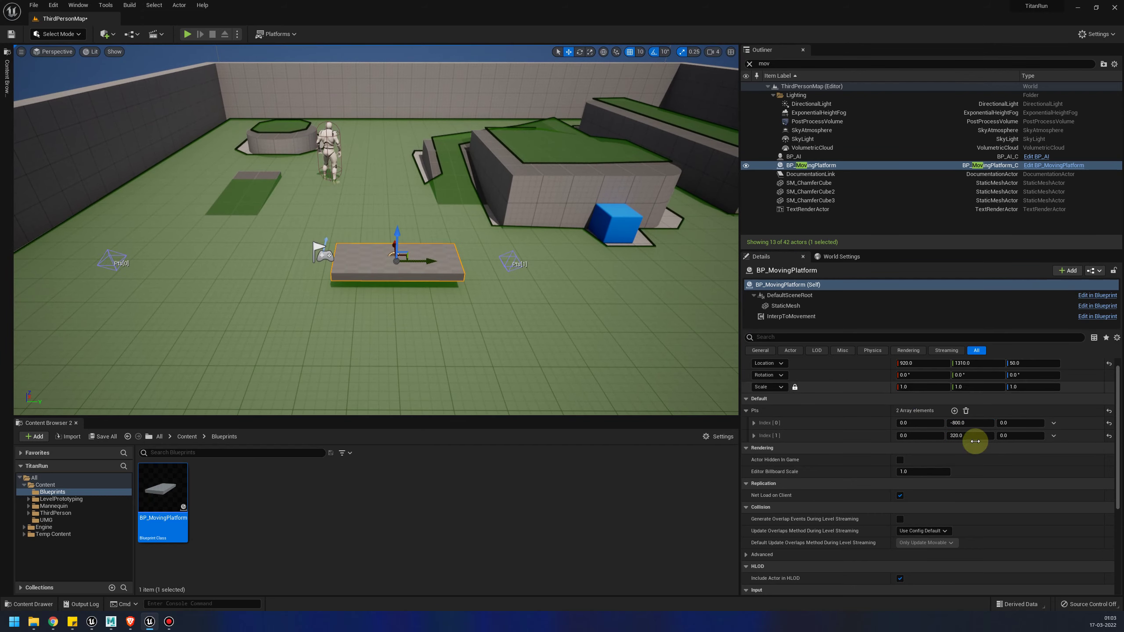
- Add a third Pts point, undo a bad move, and raise it above the floor
click(955, 411)
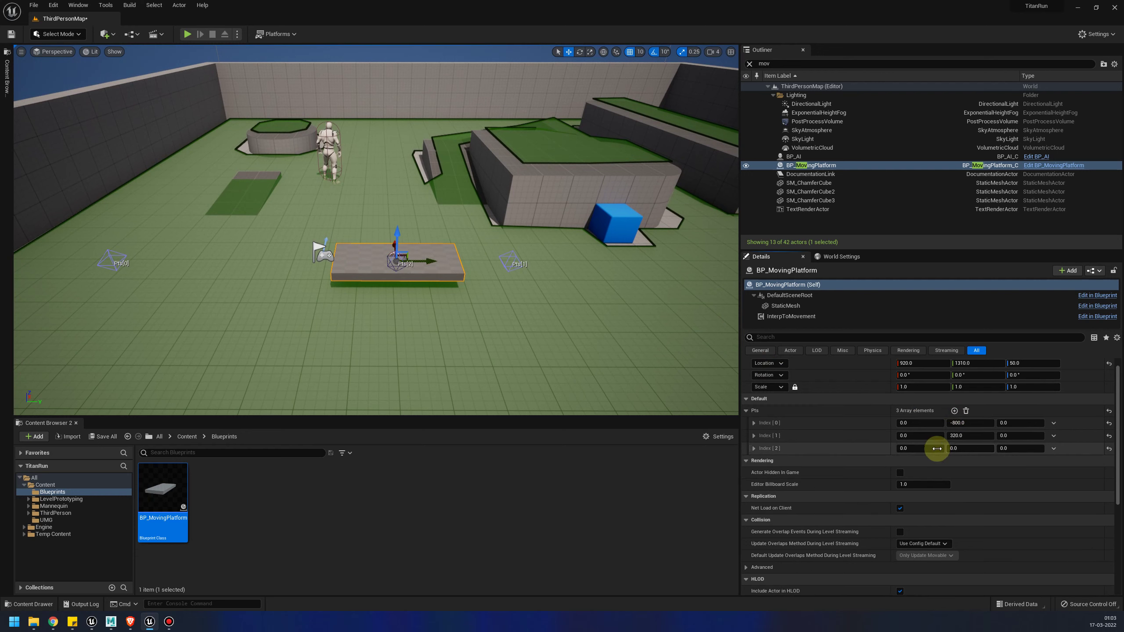
right_drag(327, 273, 373, 206)
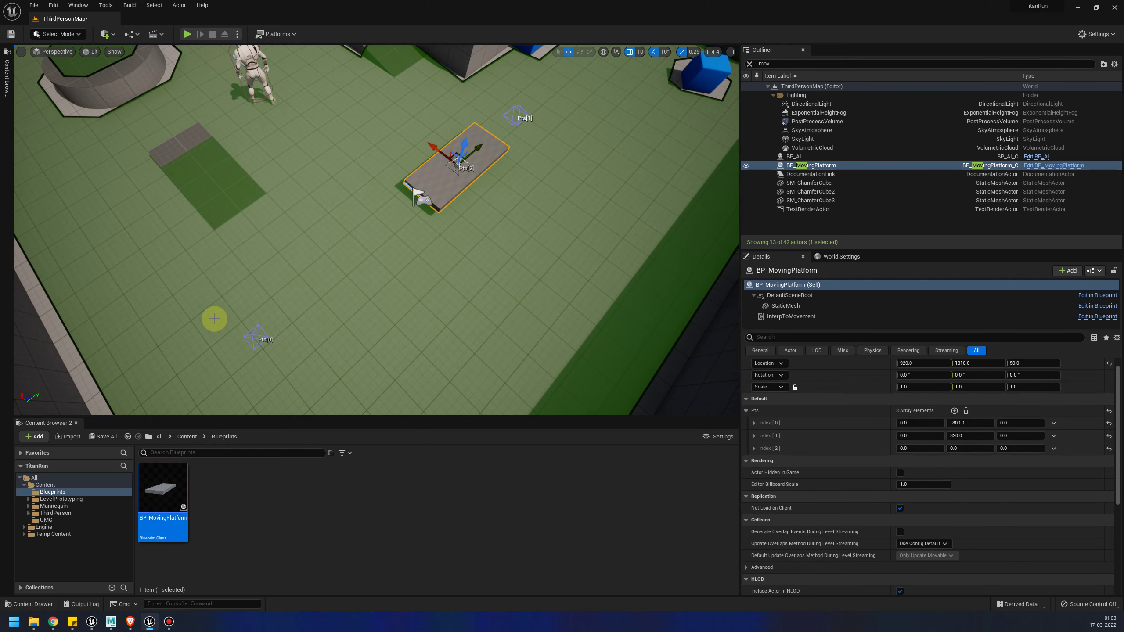
drag(433, 151, 496, 186)
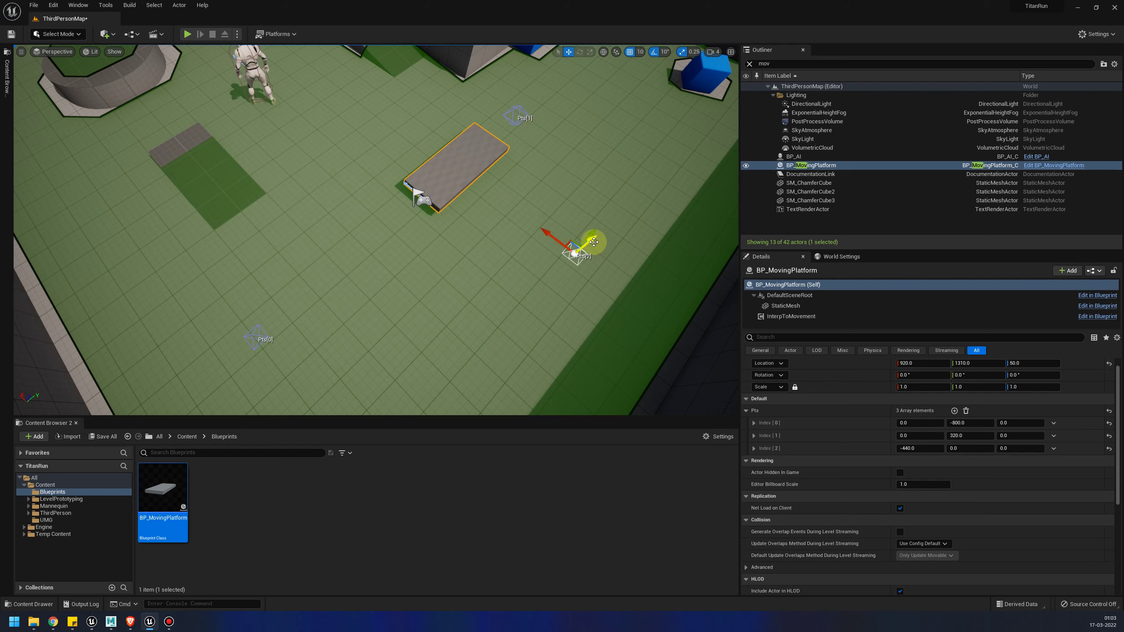
click(593, 242)
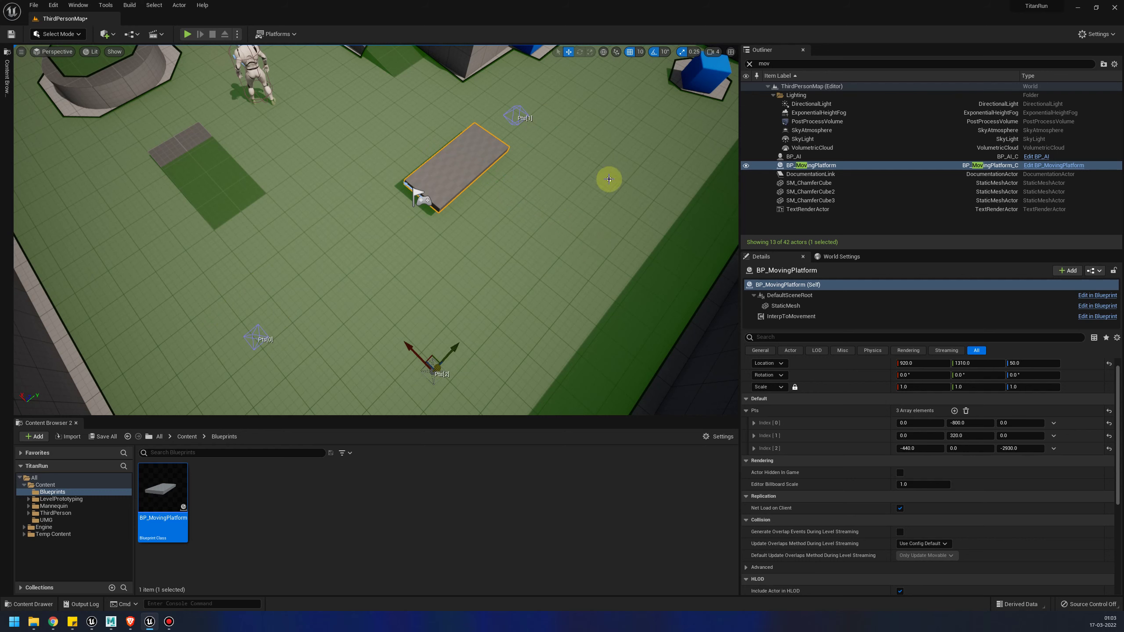
key(ctrl+z)
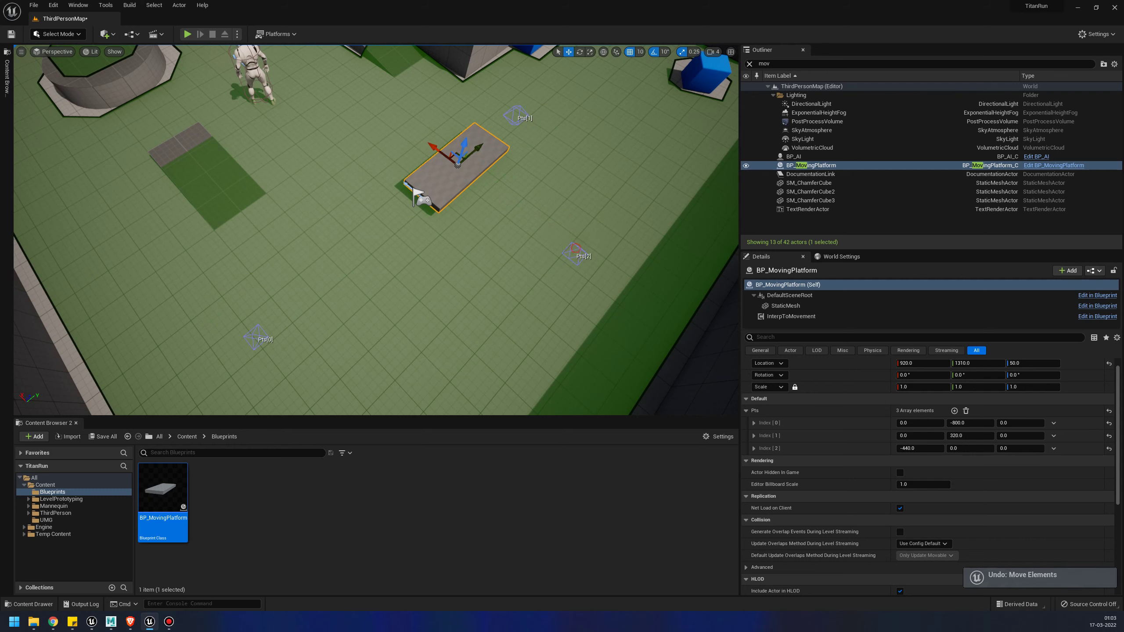
click(574, 253)
right_drag(574, 253, 567, 279)
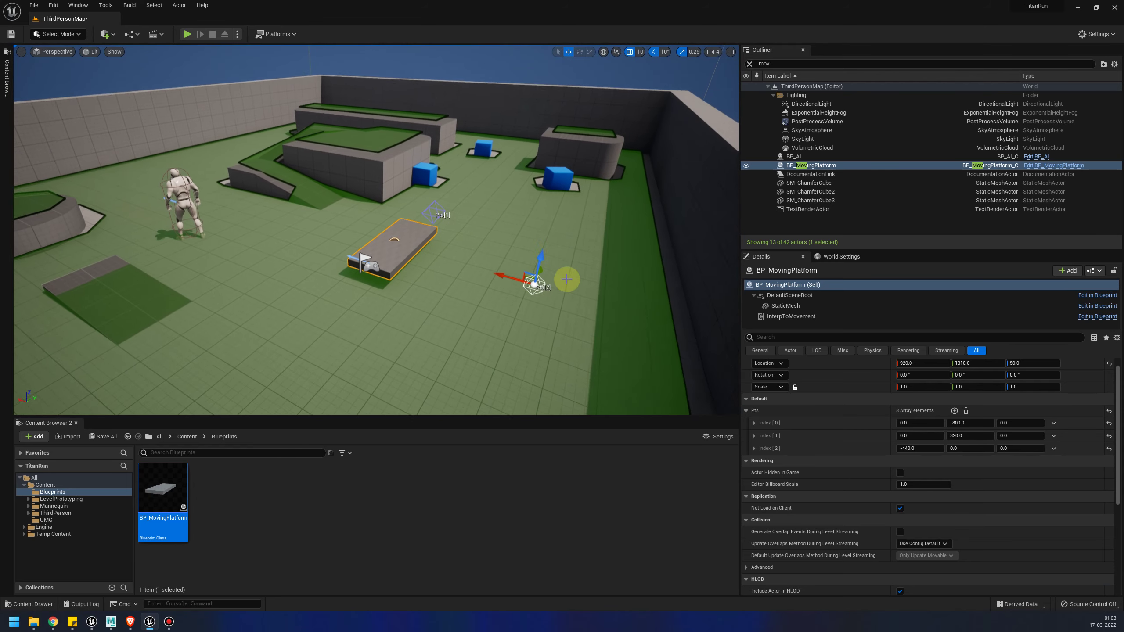
drag(538, 266, 540, 158)
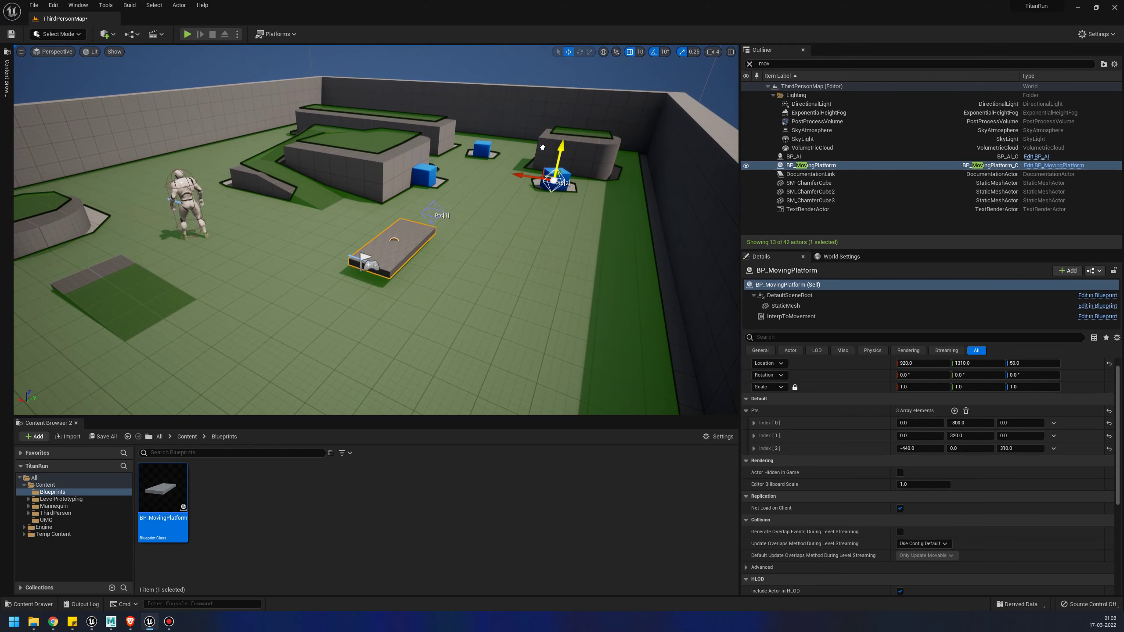
right_drag(555, 227, 590, 103)
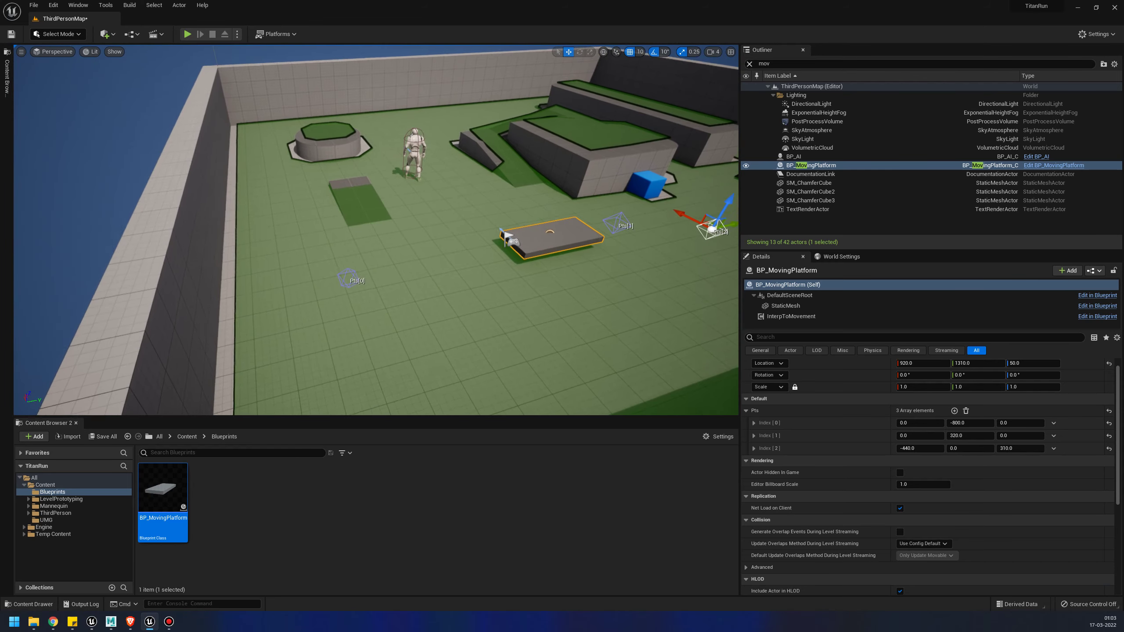
click(187, 34)
key(w)
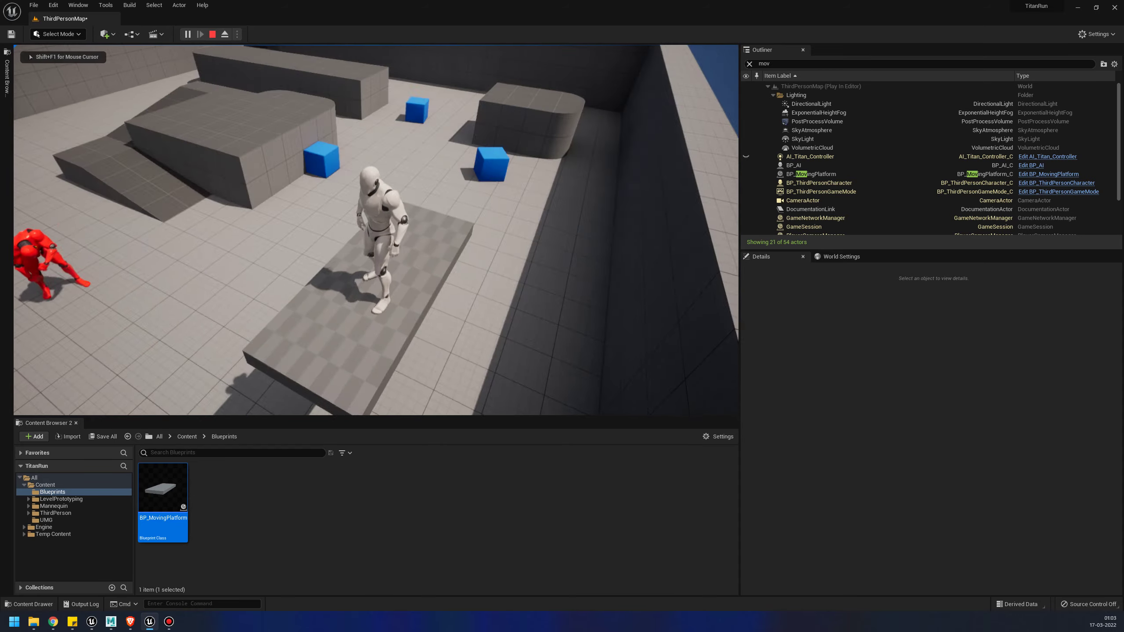
key(space)
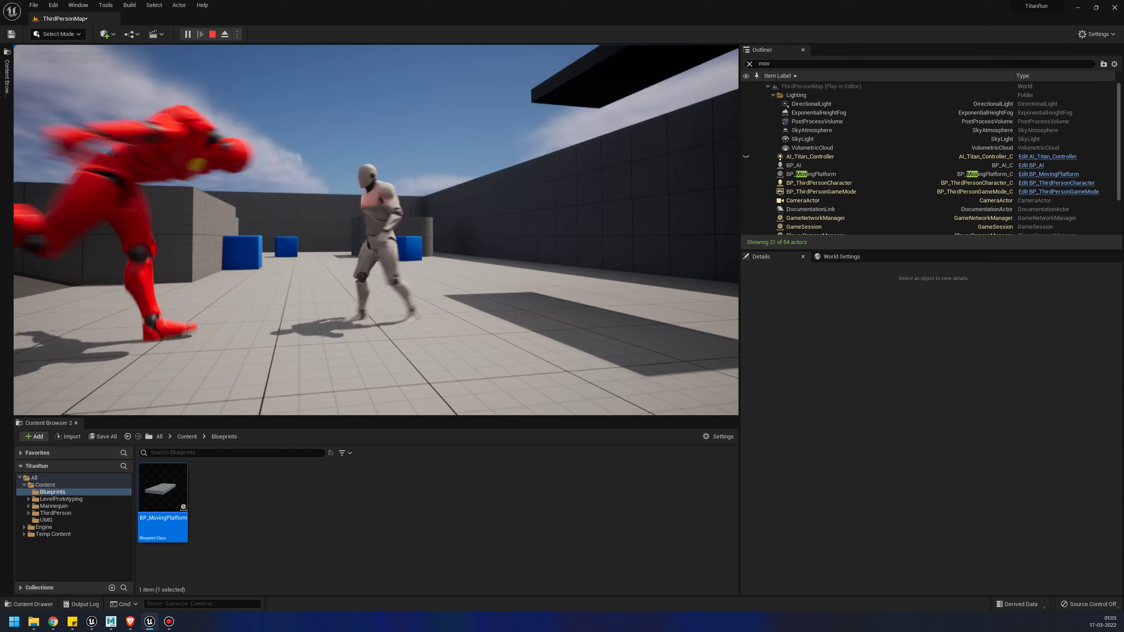
key(Escape)
click(571, 248)
key(f)
scroll(358, 223, down, 5)
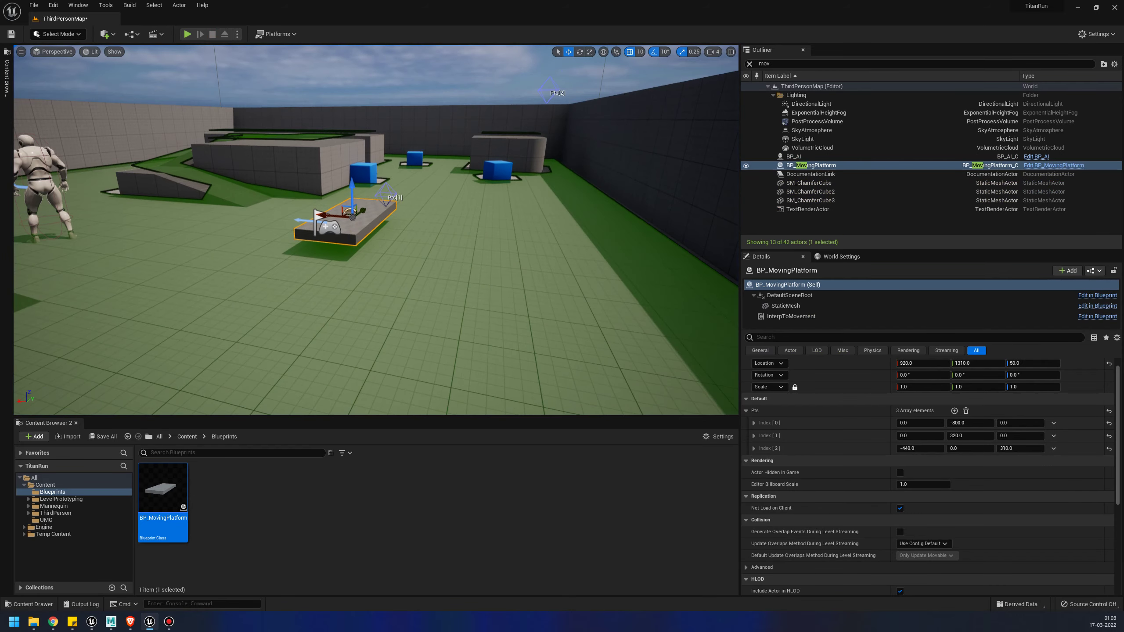
mouse_move(359, 223)
alt+mouse_down()
mouse_move(443, 231)
mouse_move(382, 268)
alt+mouse_up()
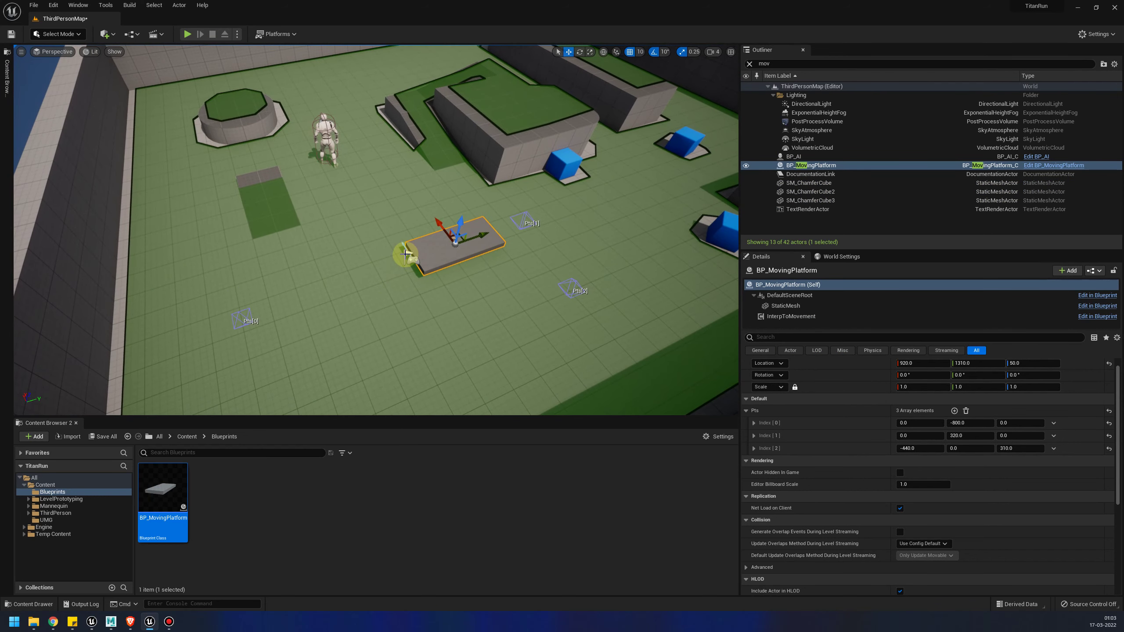
- Run a quick play test starting from the PlayerStart near the platform
click(405, 253)
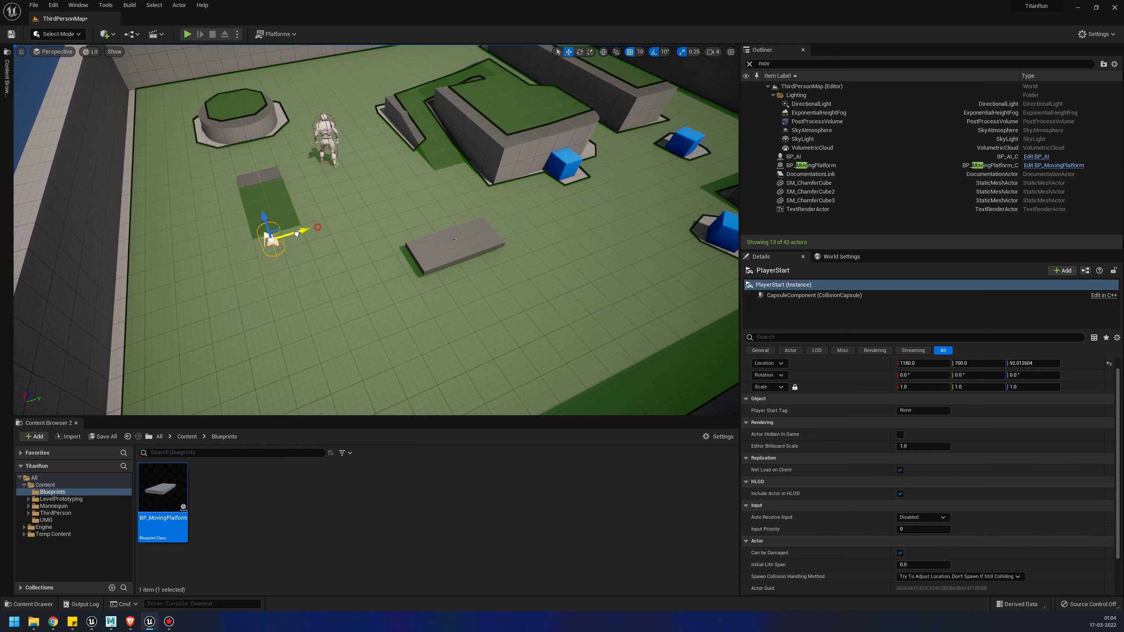
click(198, 38)
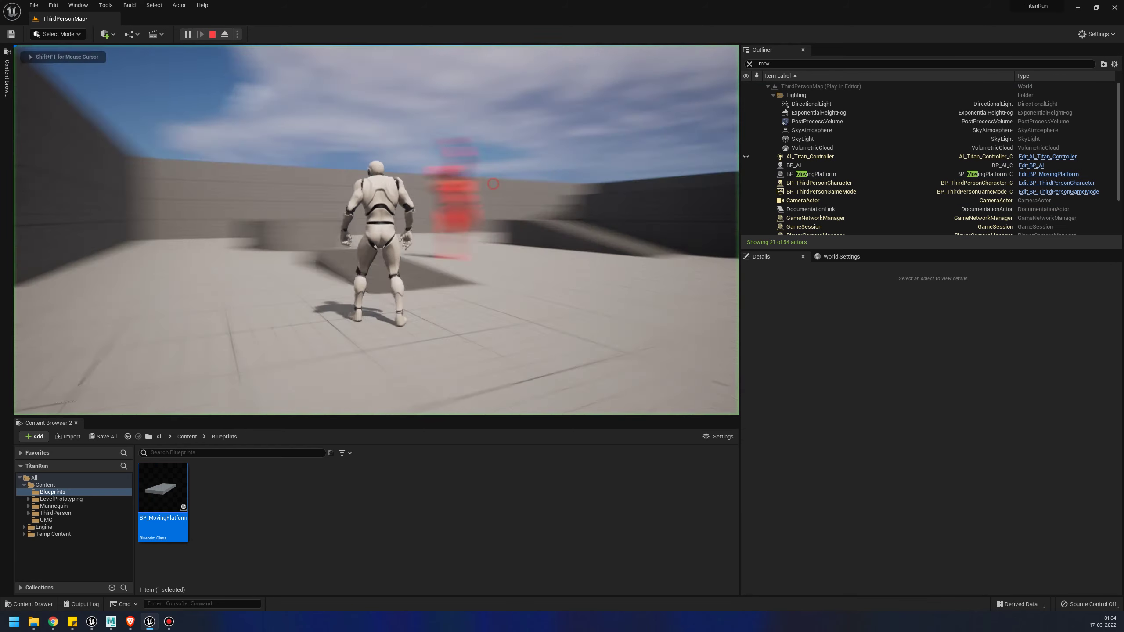
key(Escape)
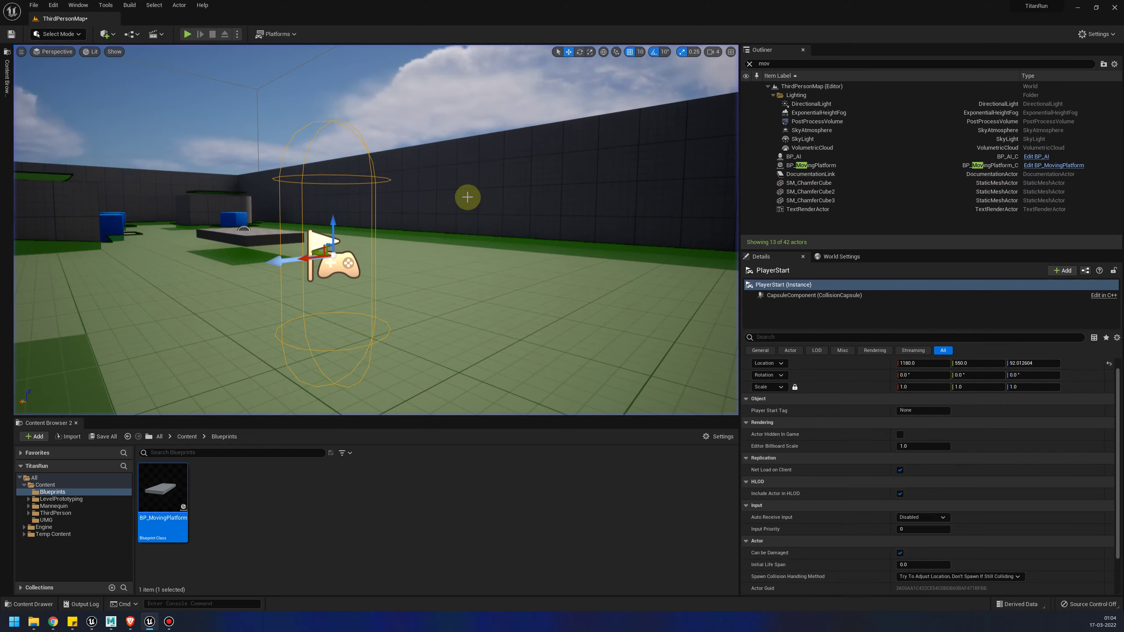
right_drag(249, 398, 249, 398)
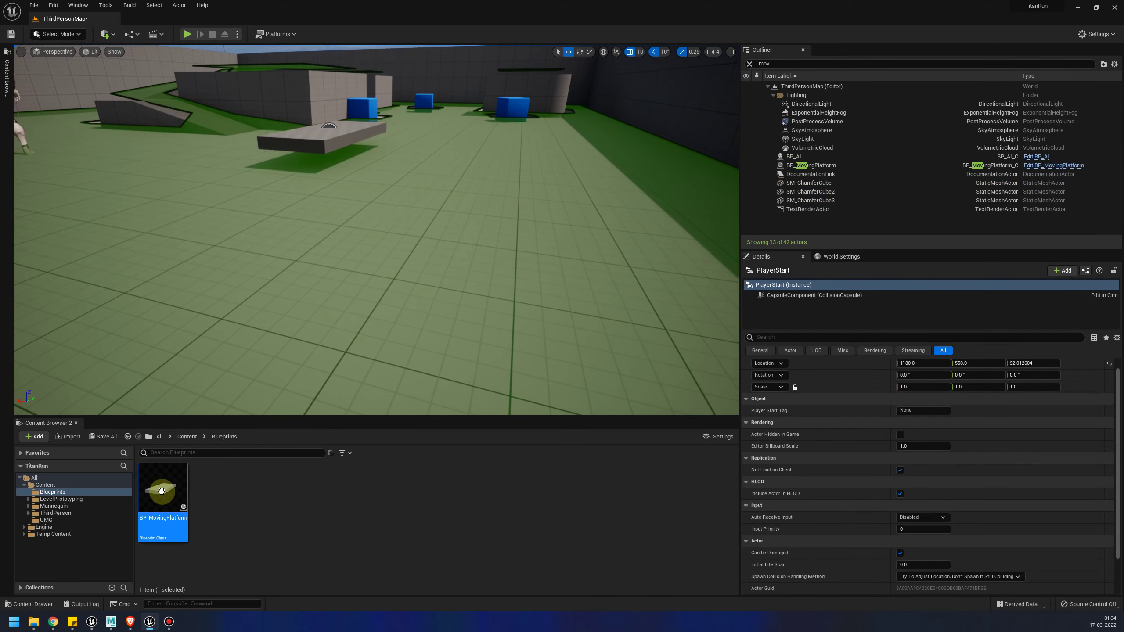
- Open and close the BP_MovingPlatform blueprint, then select the platform in the level
double_click(161, 491)
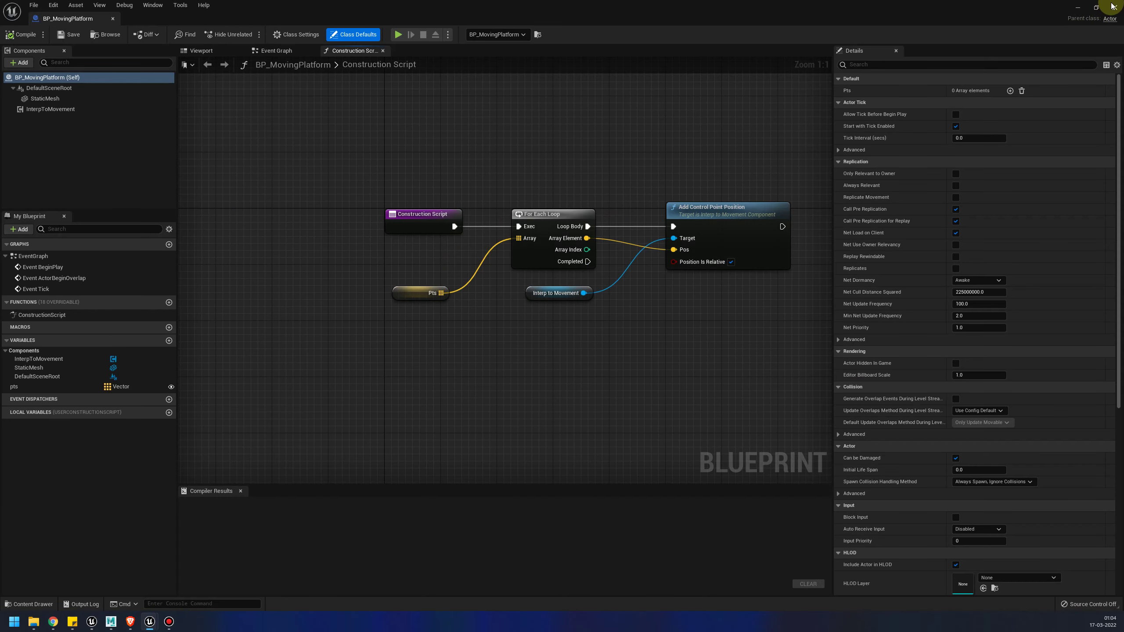
click(1115, 7)
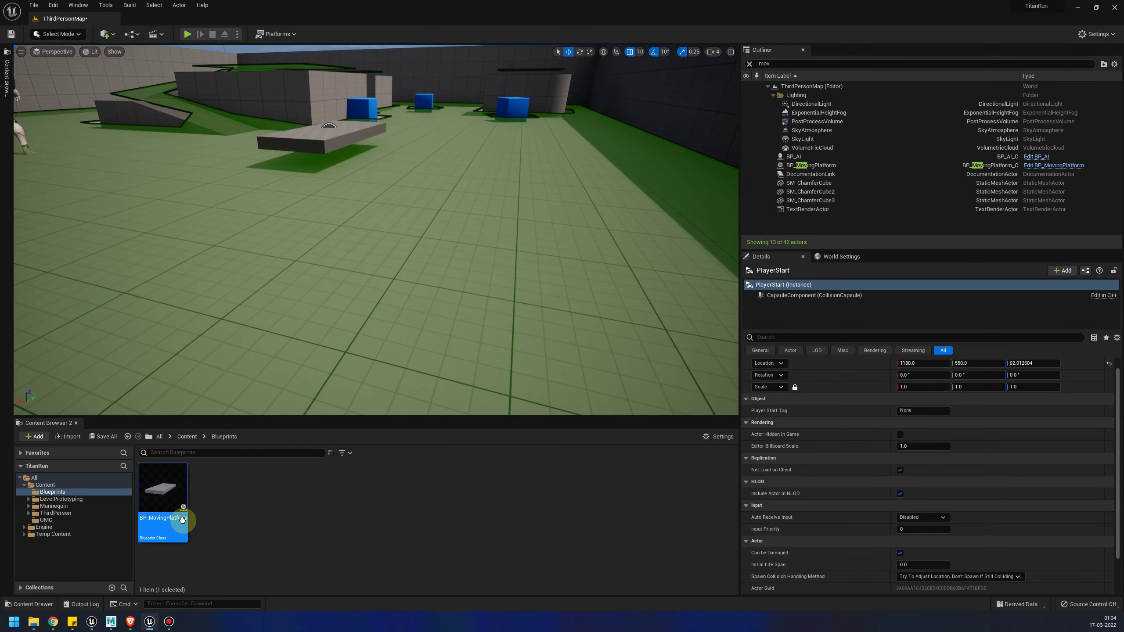
drag(153, 510, 566, 178)
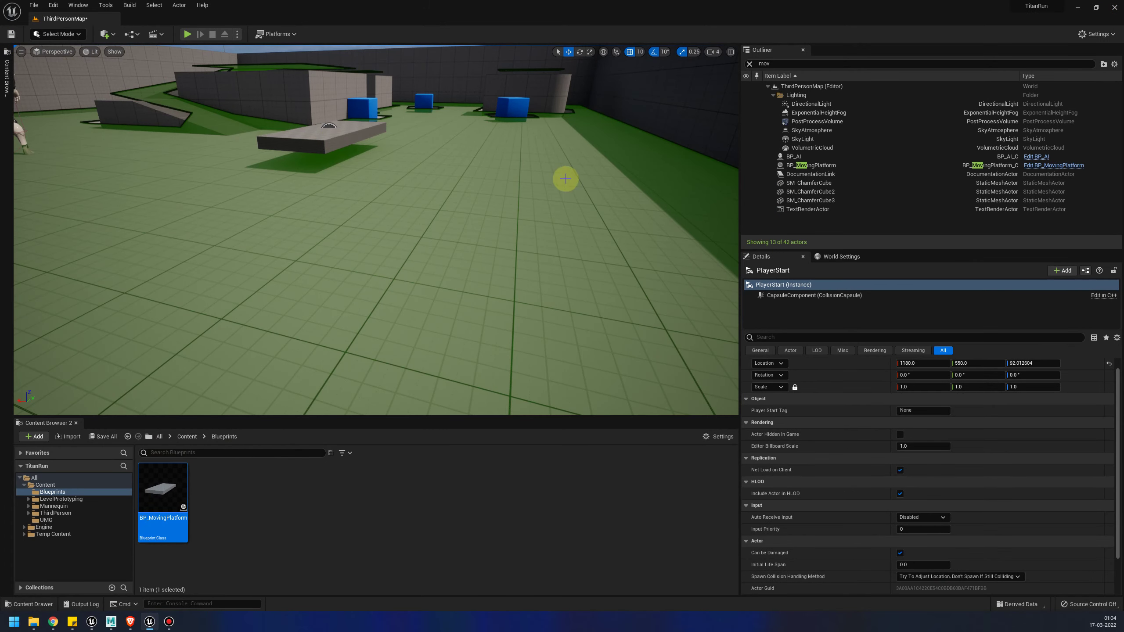
drag(334, 143, 330, 144)
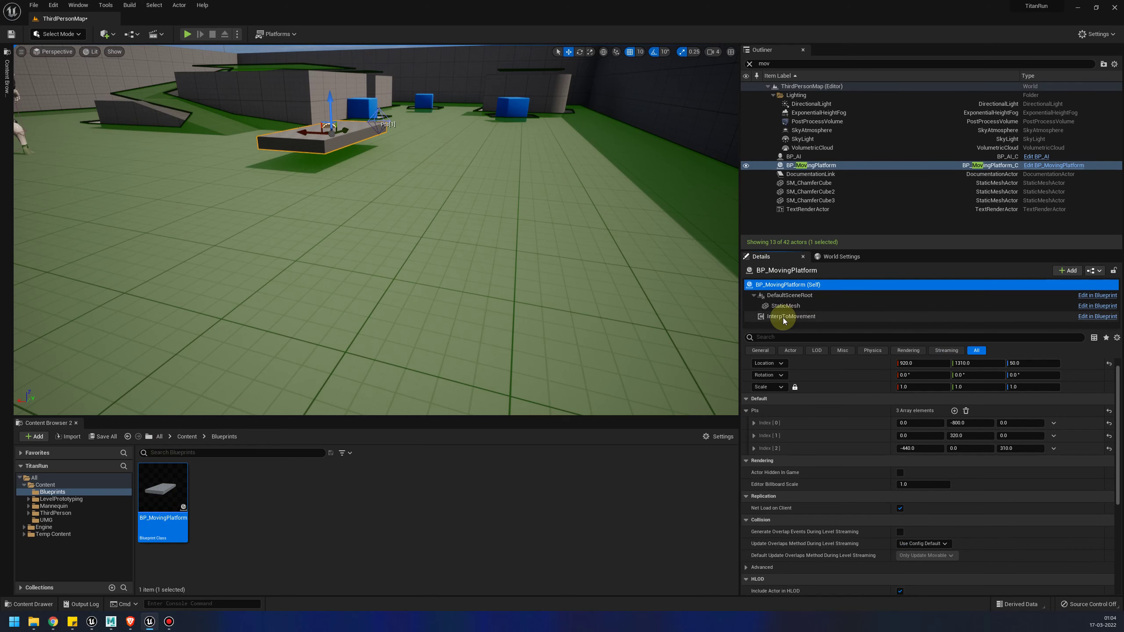
- Review InterpToMovement's Duration and Behaviour Type, then start a play test on the platform
click(813, 315)
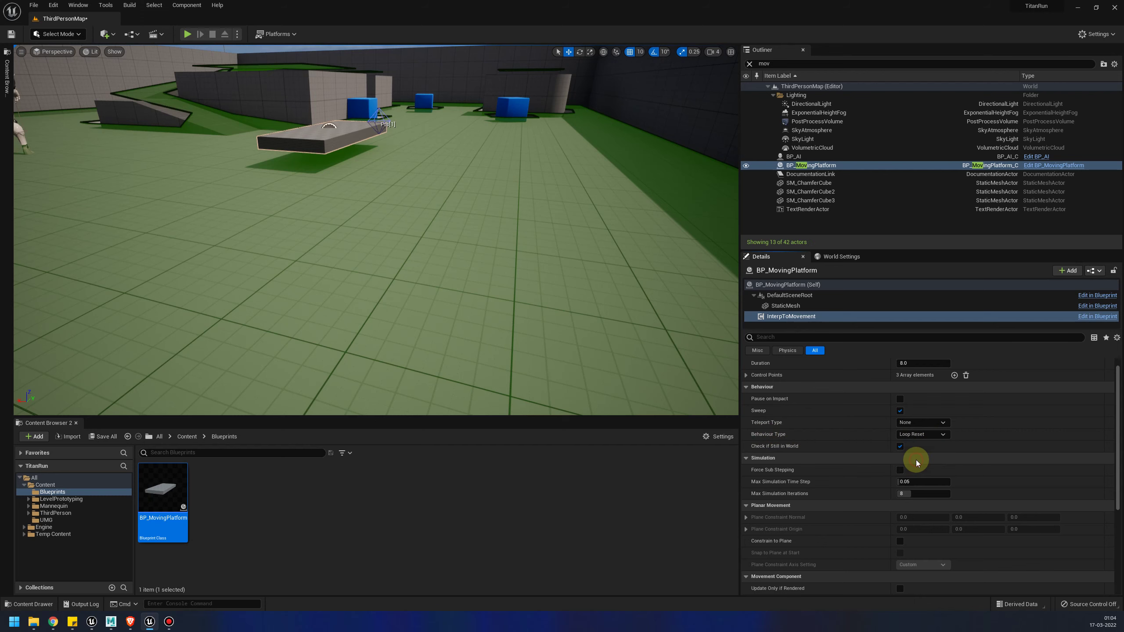
click(186, 34)
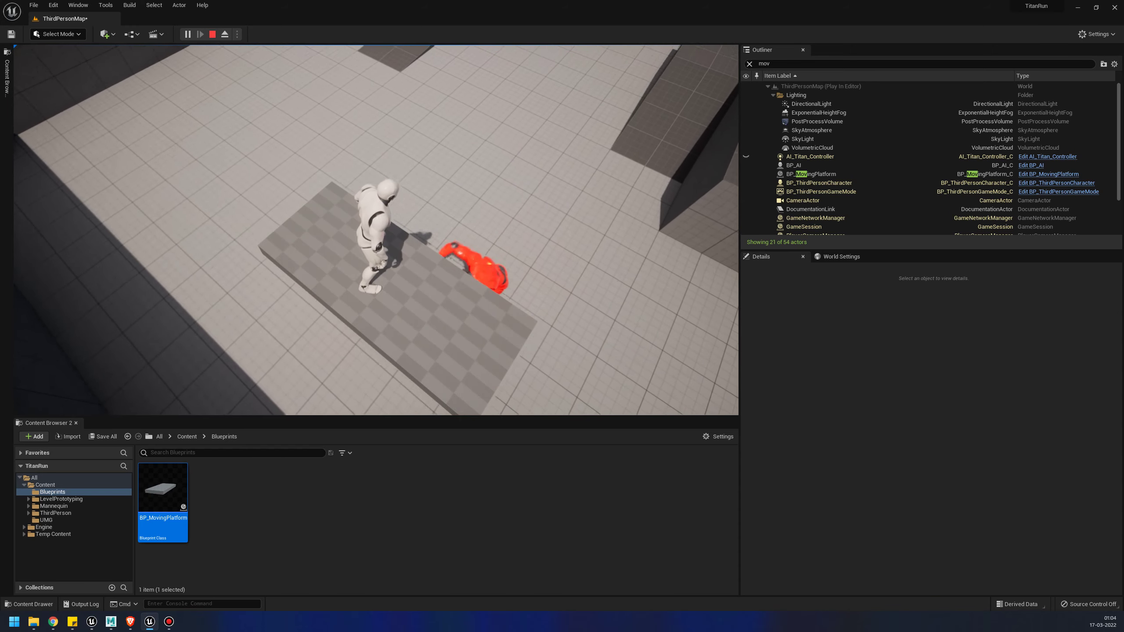
- Stop the running play test and return to the editor
click(445, 177)
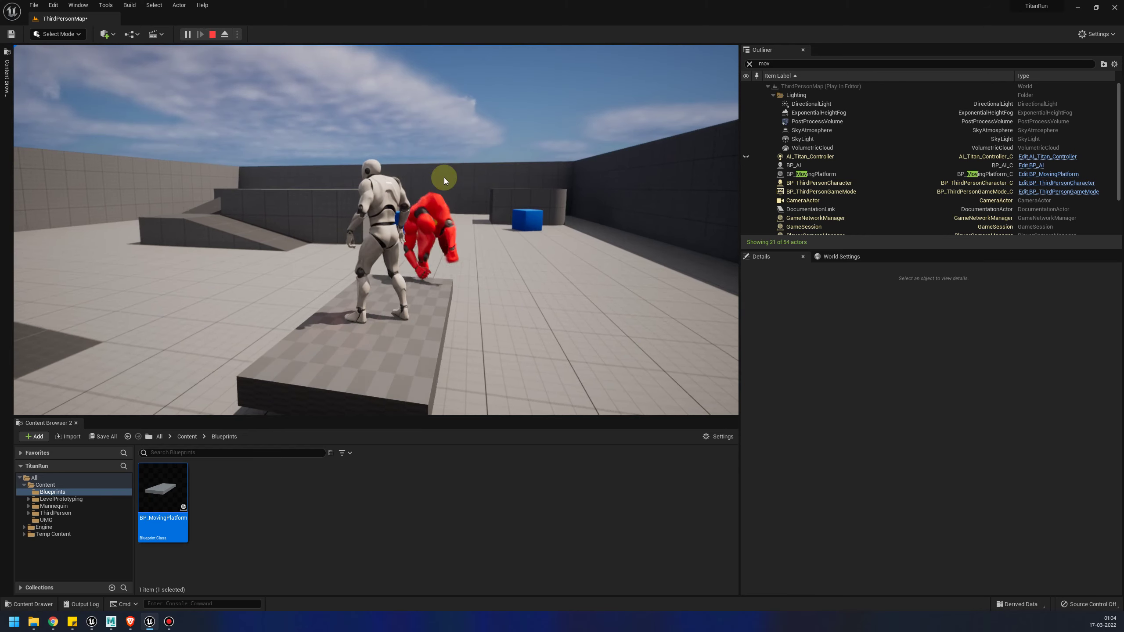
key(Escape)
click(438, 268)
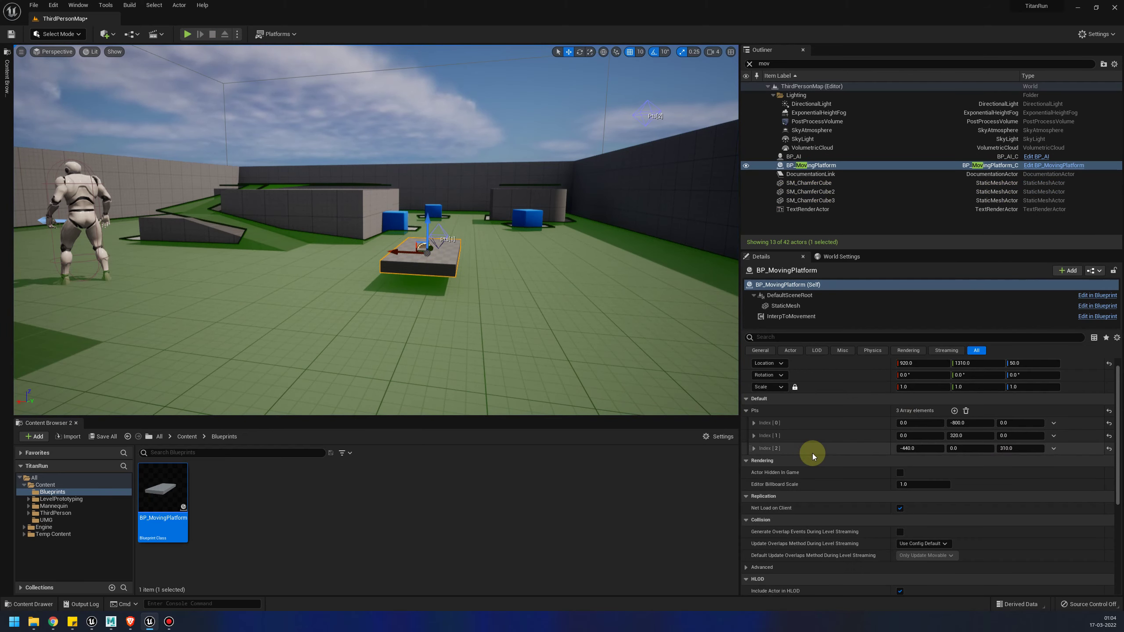
- Add a fourth Pts point copied from the first (0, -800, 0) and play-test again
click(954, 410)
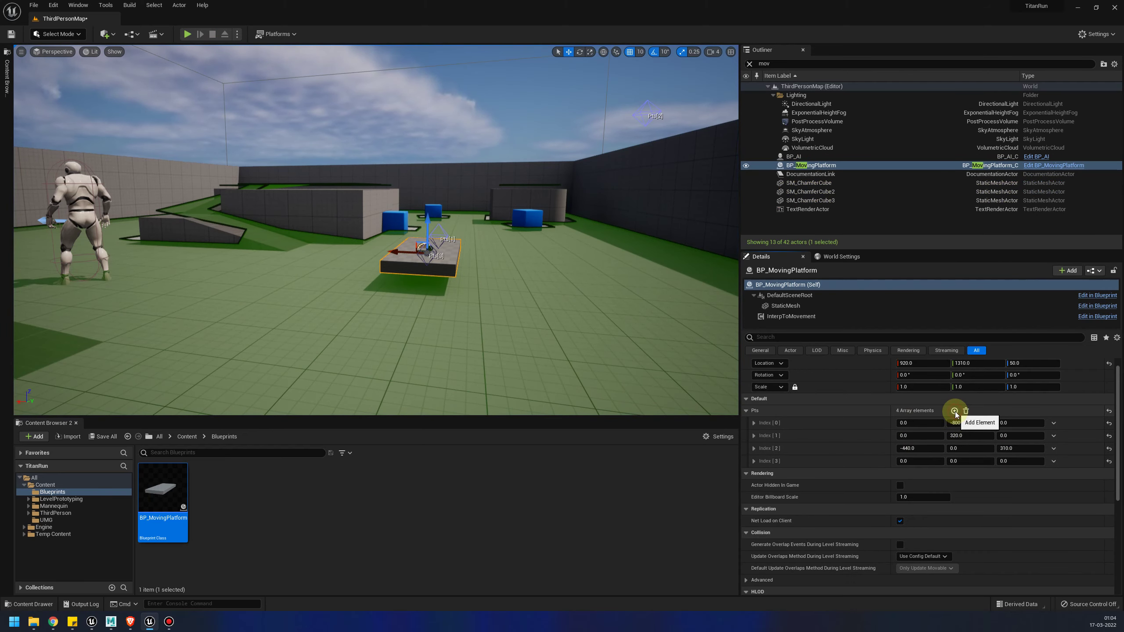
right_click(778, 426)
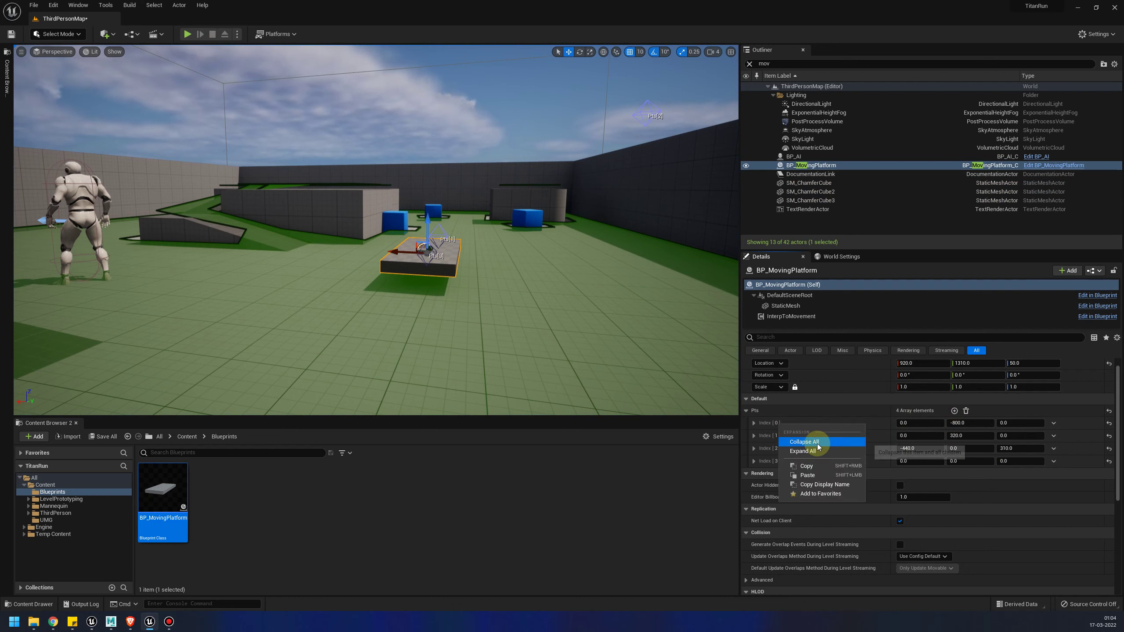
click(817, 468)
right_click(779, 463)
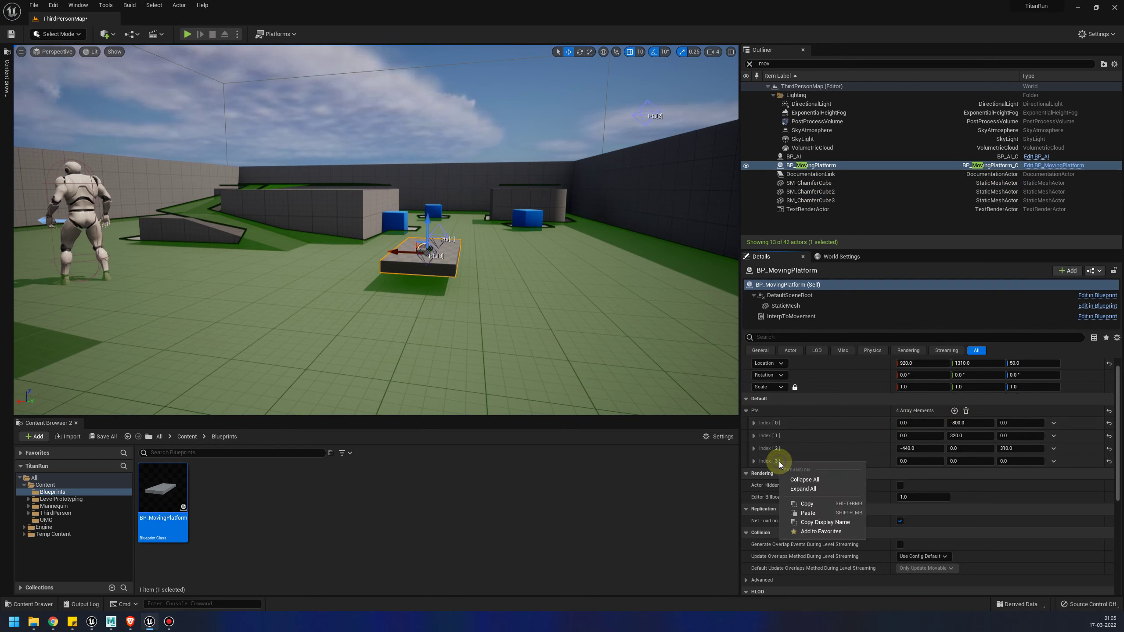
click(821, 514)
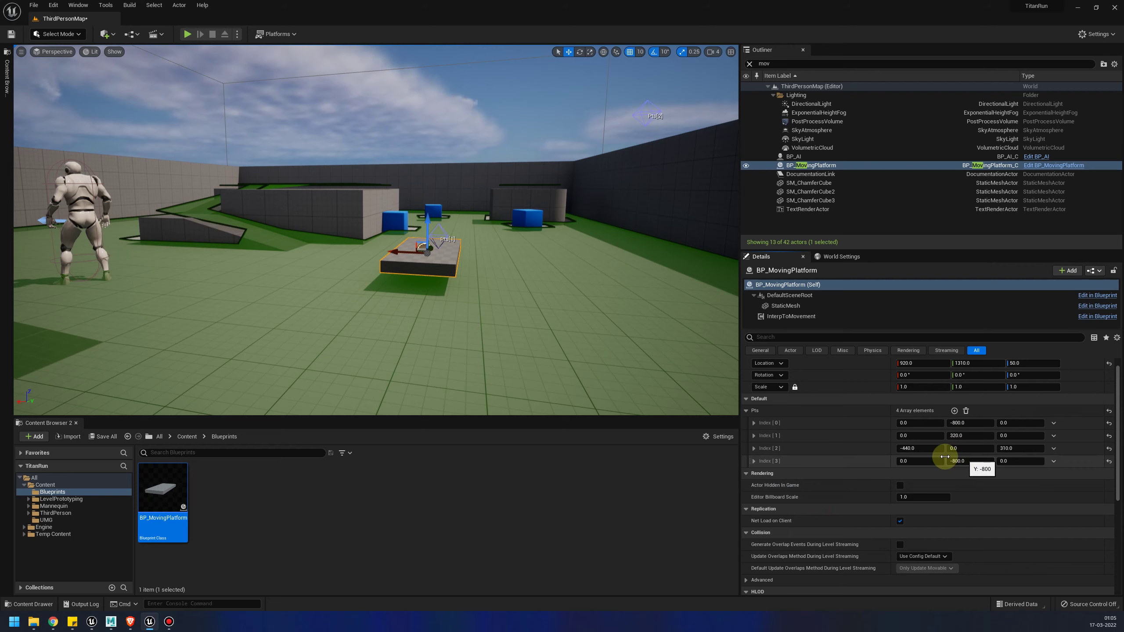
click(185, 35)
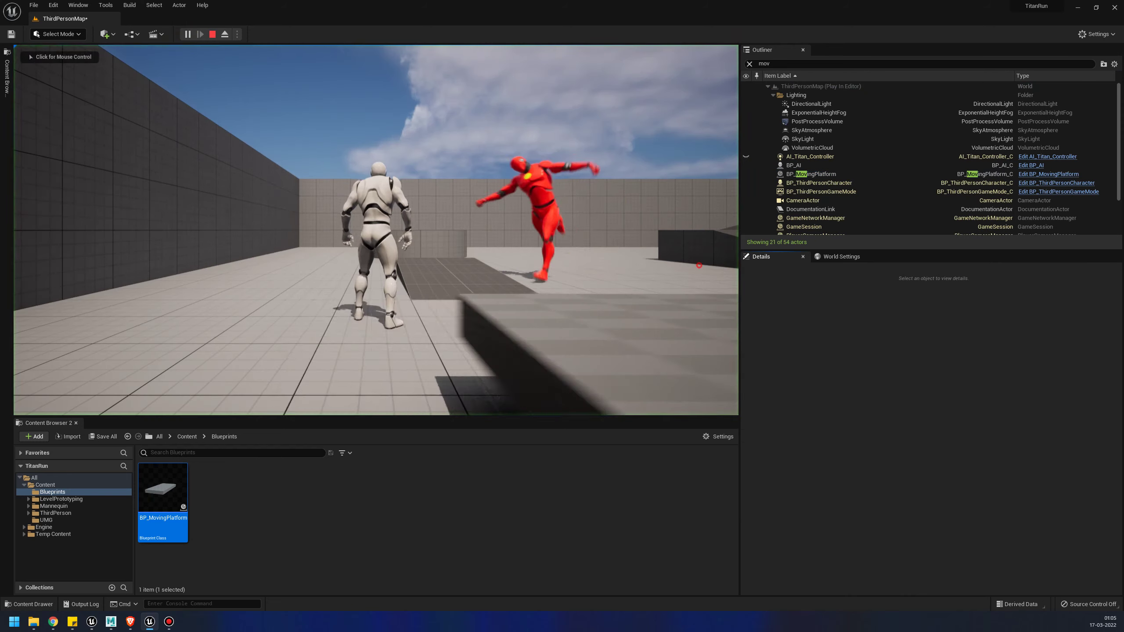
- Jump onto the moving platform to ride its four-point path, then end the play session
key(space)
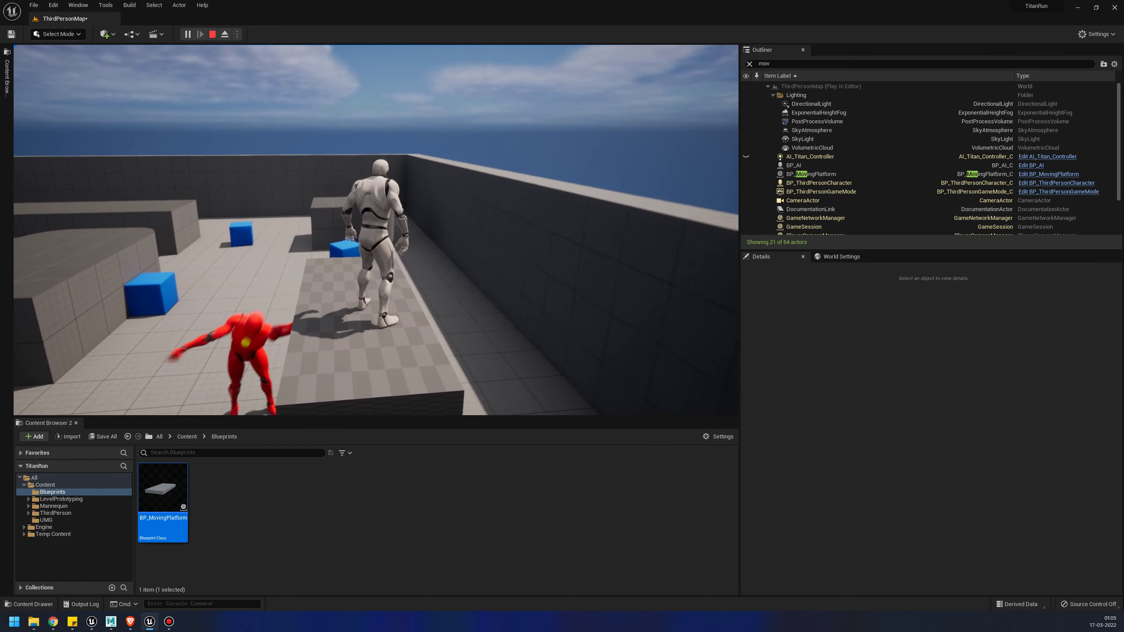
key(Escape)
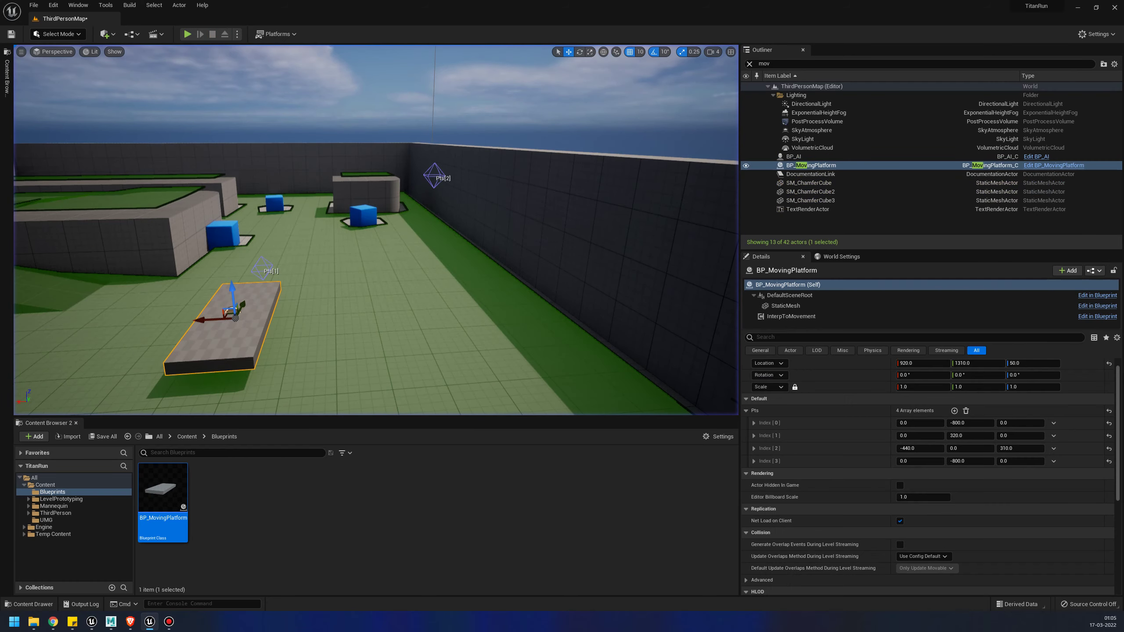